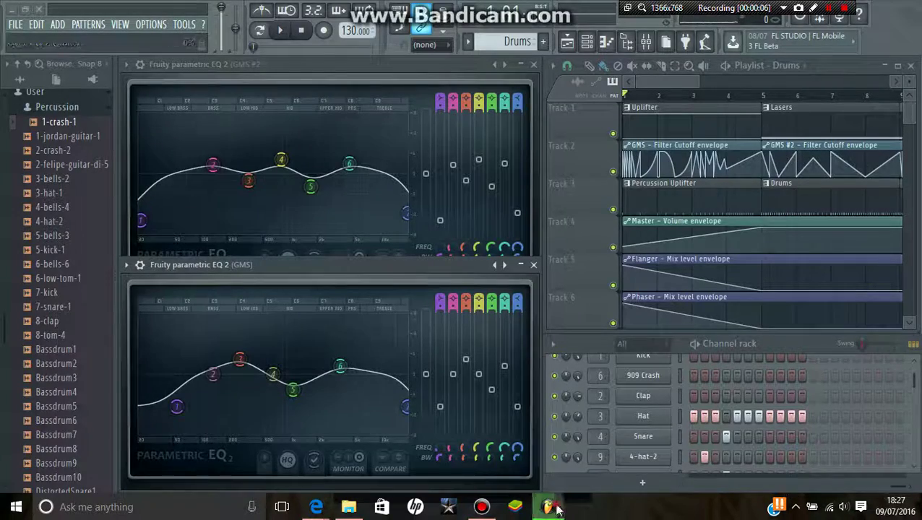
Step: Check the MP3 render progress window, shift it left, and return to the project
mouse_move(547, 505)
click(525, 468)
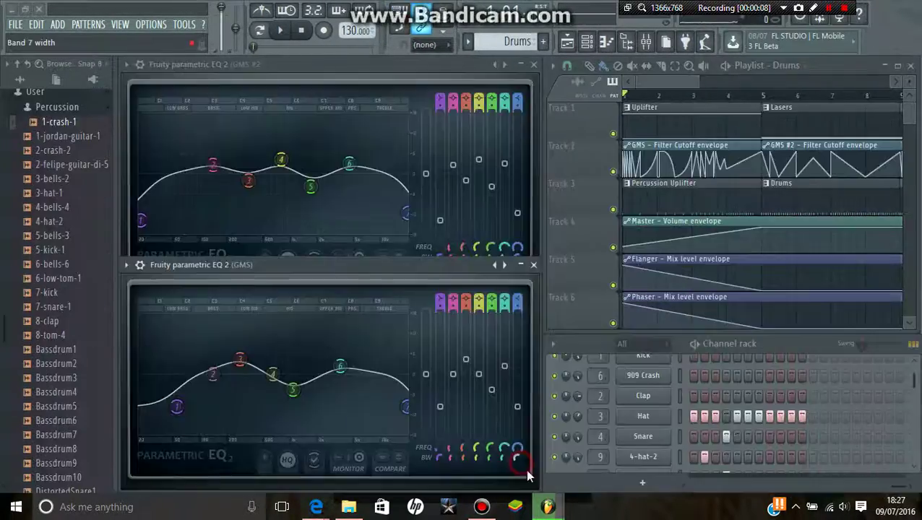
drag(438, 146, 438, 142)
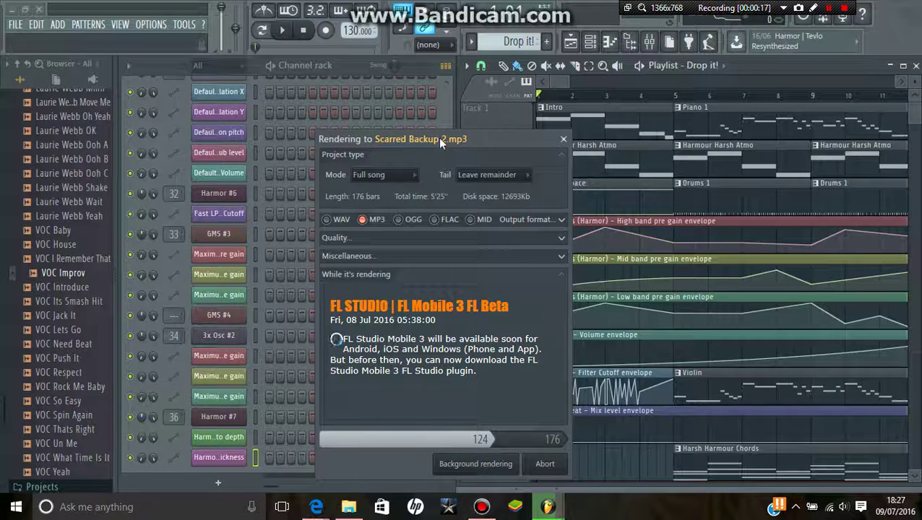
drag(438, 140, 396, 132)
mouse_move(549, 509)
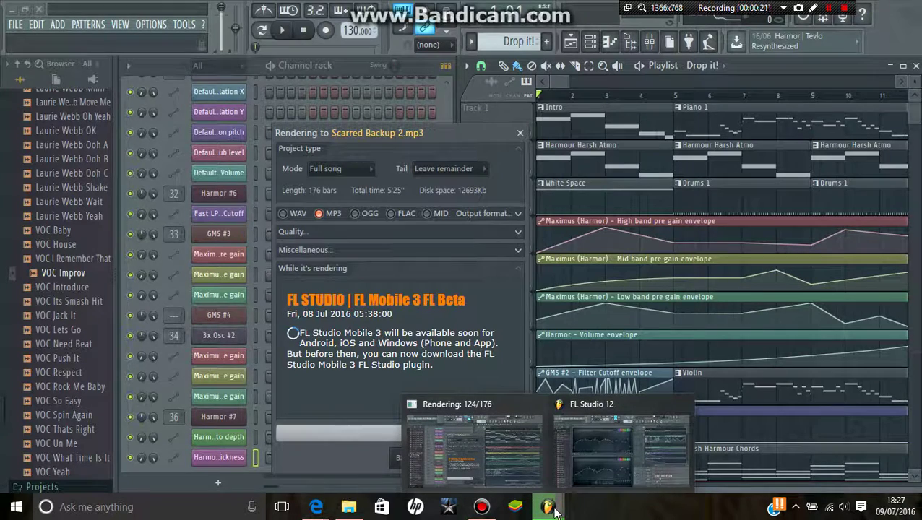
click(571, 474)
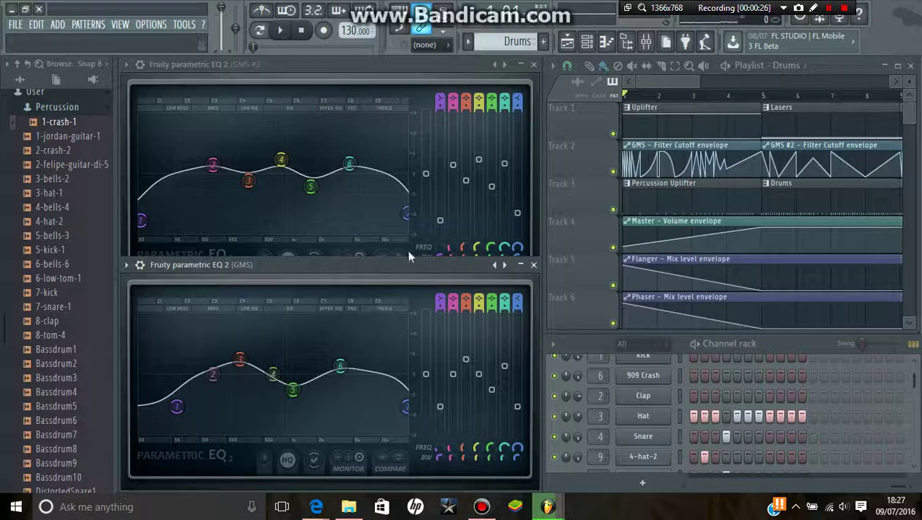
Step: Play the song while adjusting the system volume, then stop playback
click(288, 35)
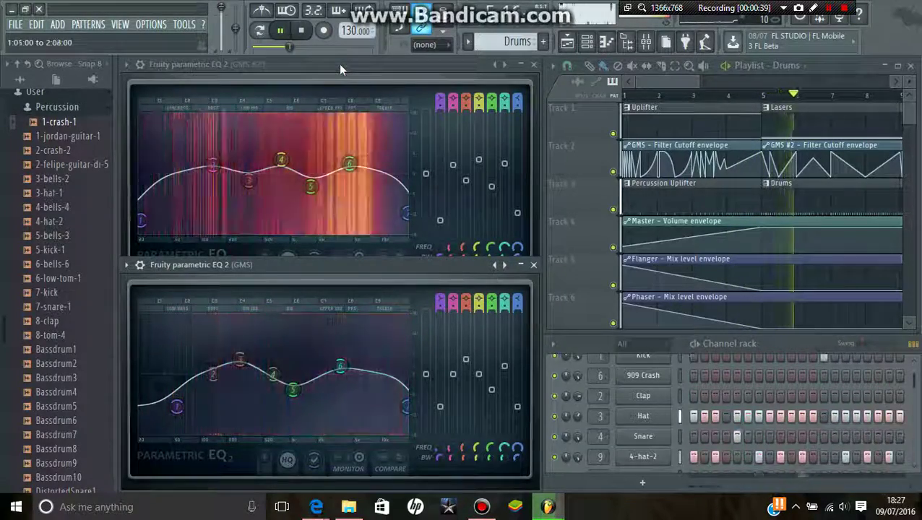
key(XF86AudioLowerVolume)
key(XF86AudioRaiseVolume)
key(XF86AudioRaiseVolume)
key(XF86AudioRaiseVolume)
key(XF86AudioRaiseVolume)
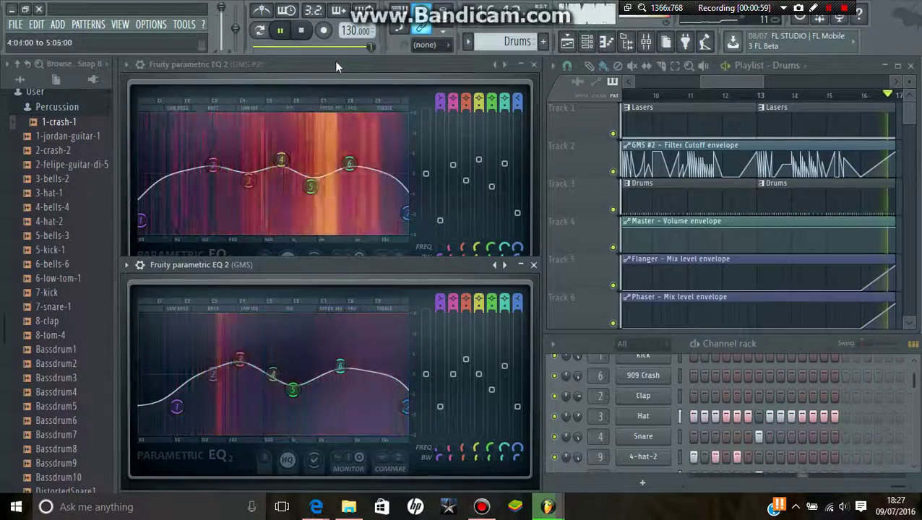
key(space)
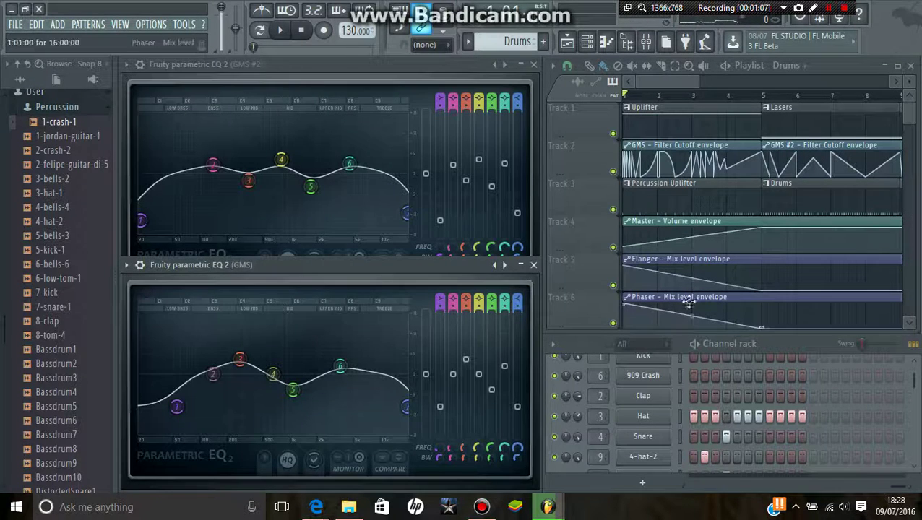
Step: Close both GMS parametric EQ 2 windows and move the Channel rack to the left
click(778, 347)
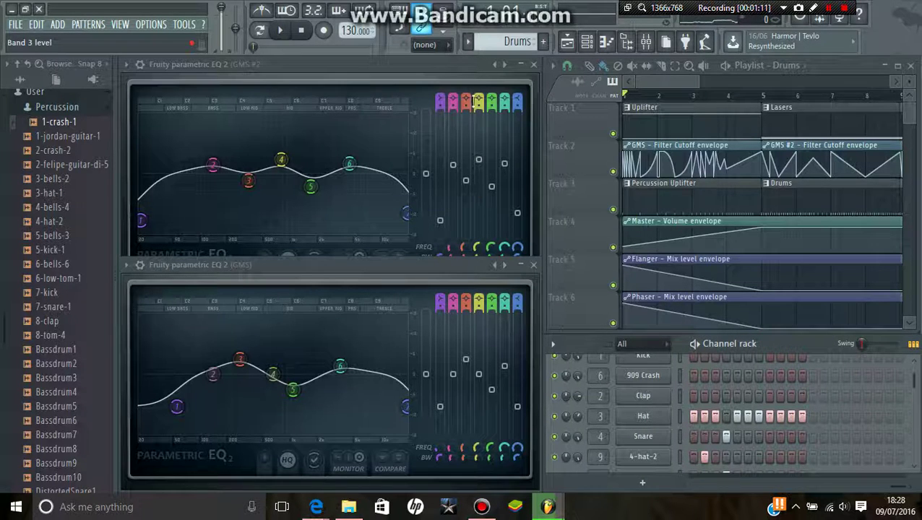
drag(424, 82, 470, 202)
click(583, 183)
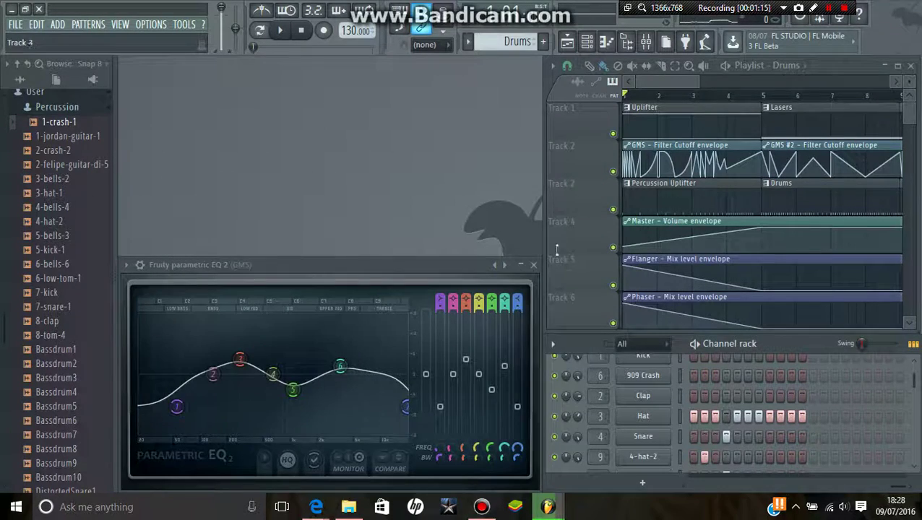
click(535, 266)
drag(581, 344, 149, 64)
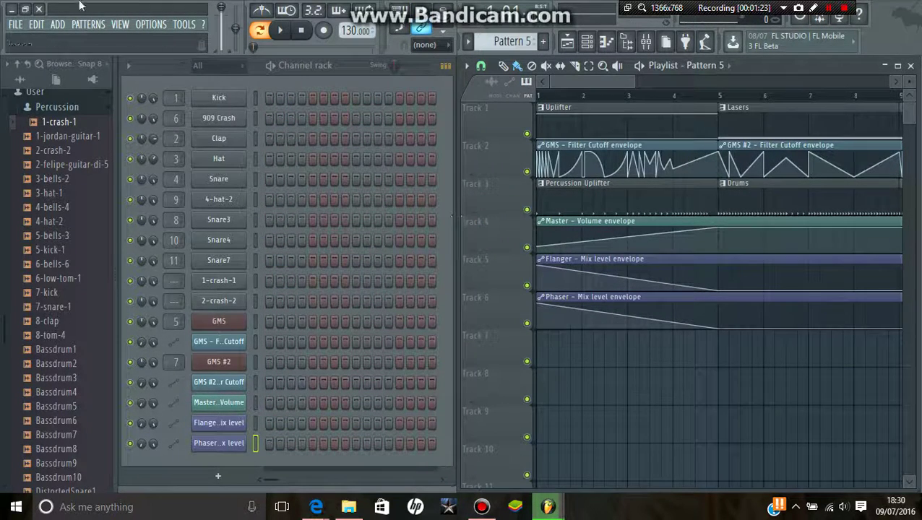
Step: Add a new GMS synth channel, GMS #3, and bring its window into full view
click(58, 24)
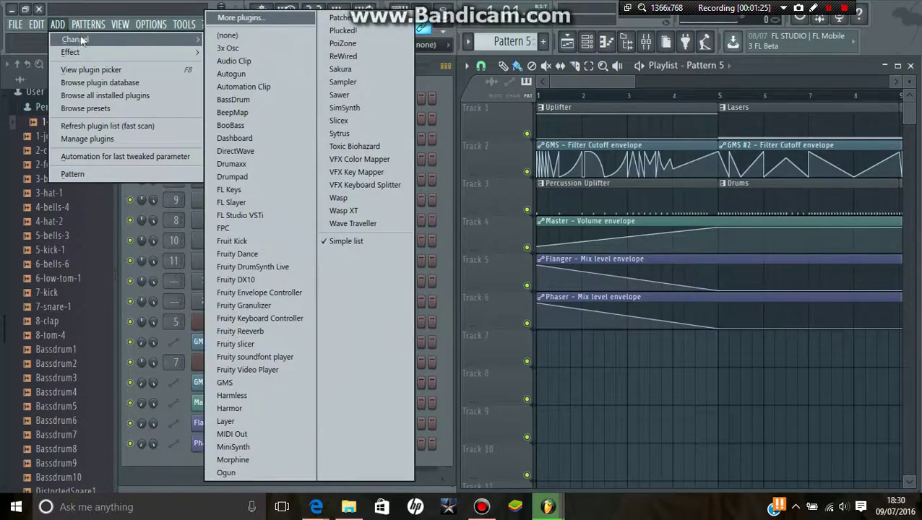
click(150, 24)
mouse_move(57, 24)
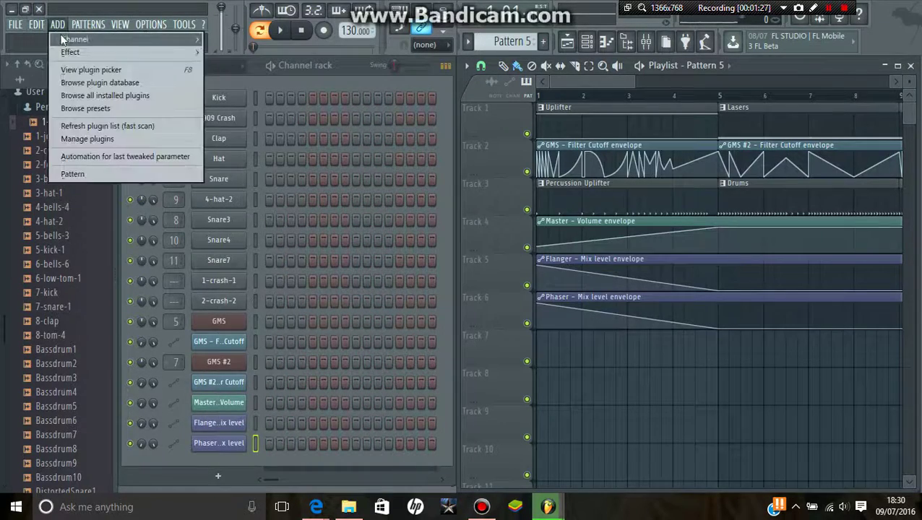
mouse_move(70, 52)
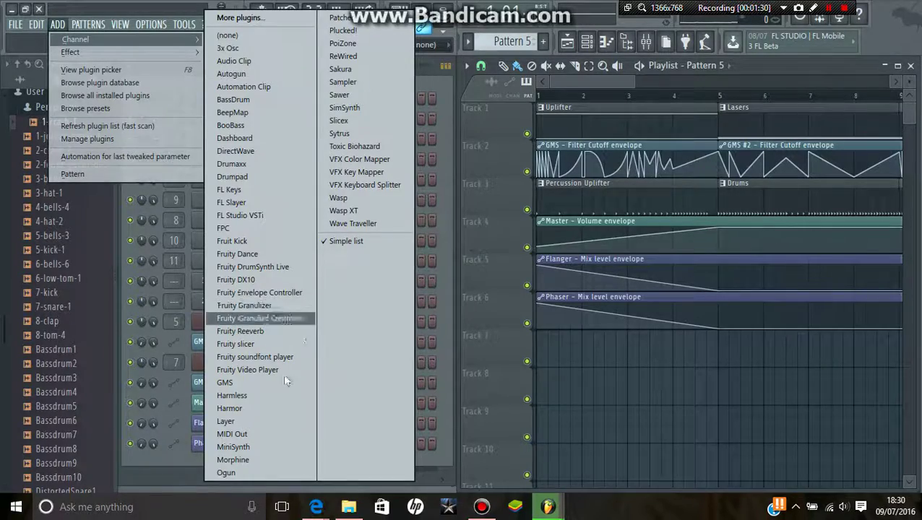
click(238, 382)
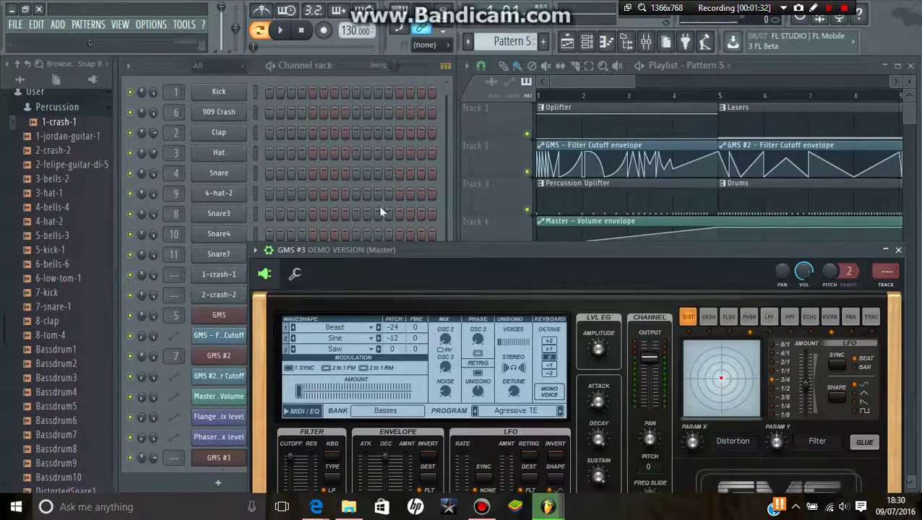
drag(379, 249, 349, 107)
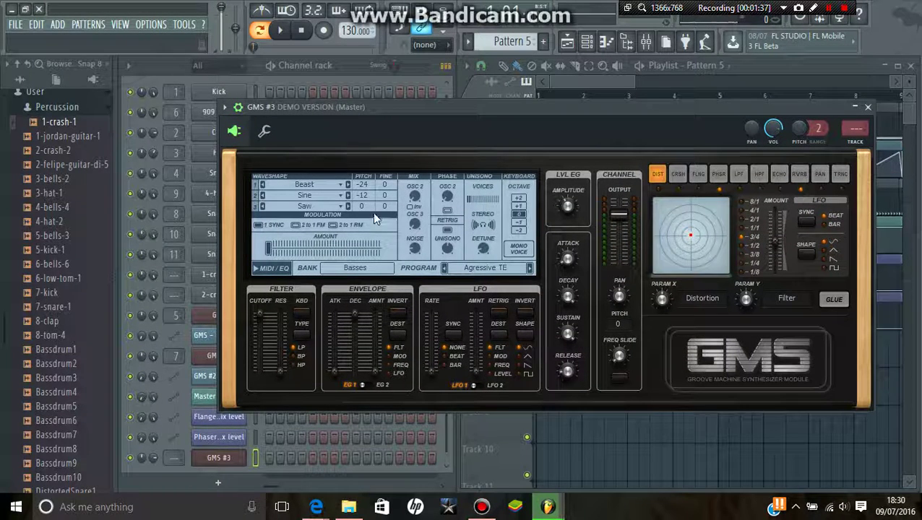
Step: Load the User bank's Default preset from the GMS preset library, then close the library
click(479, 271)
click(477, 328)
drag(694, 267, 698, 315)
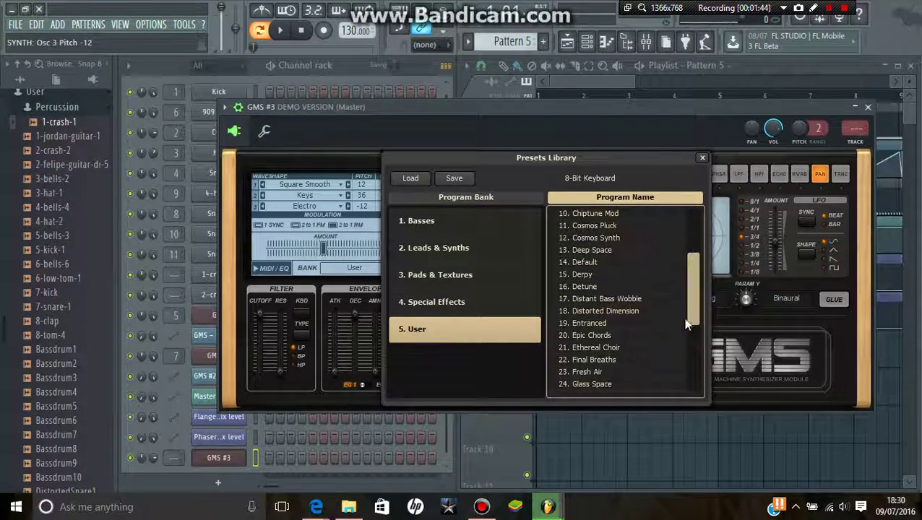
click(640, 287)
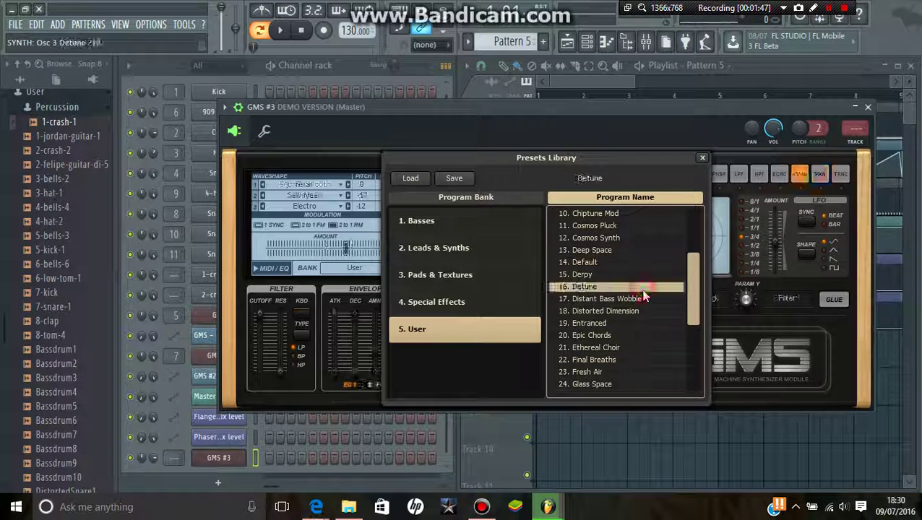
click(638, 262)
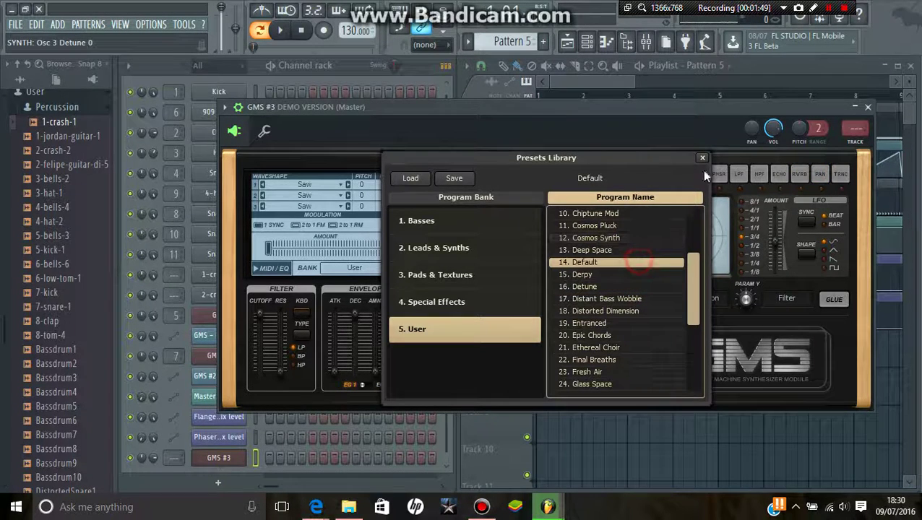
click(702, 158)
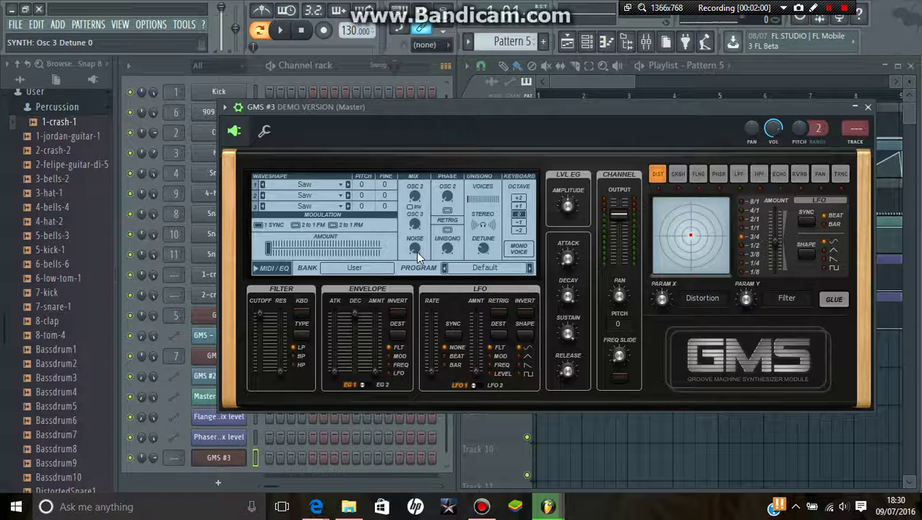
Step: Put a note on GMS #3's first step and audition it briefly
click(269, 460)
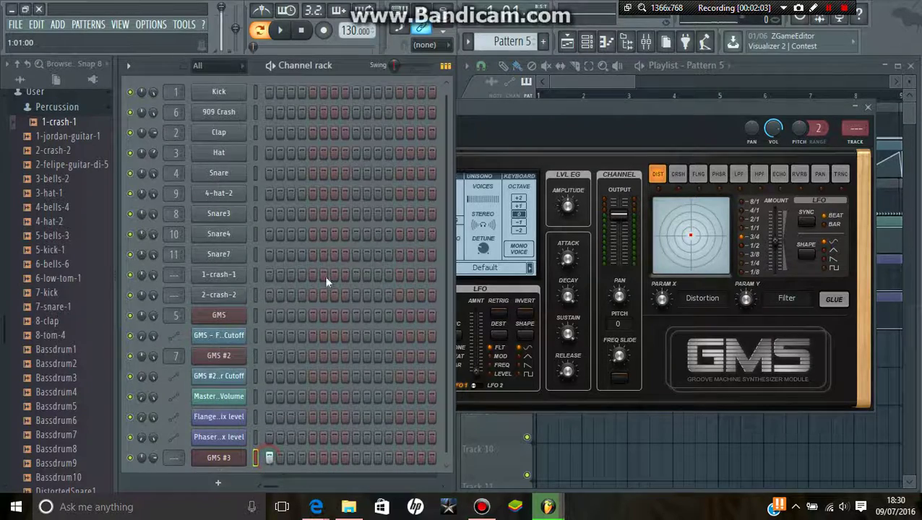
key(space)
click(466, 114)
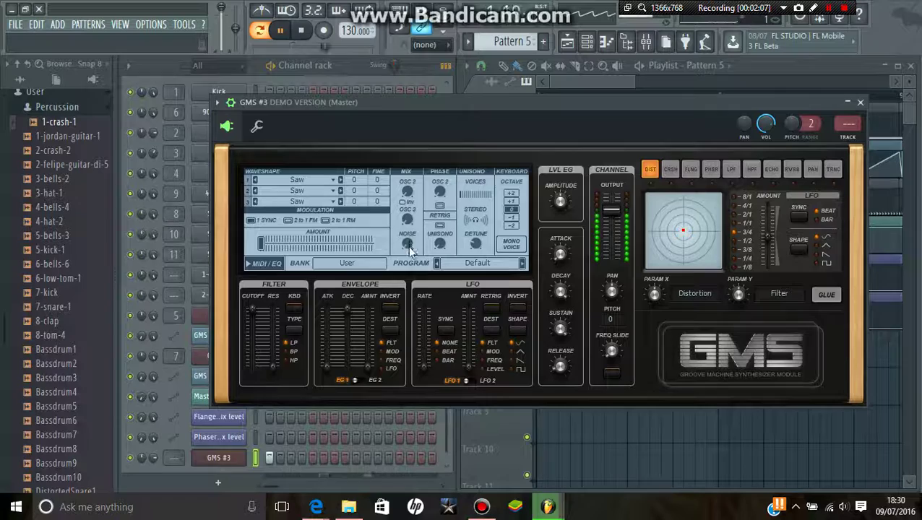
drag(407, 244, 406, 244)
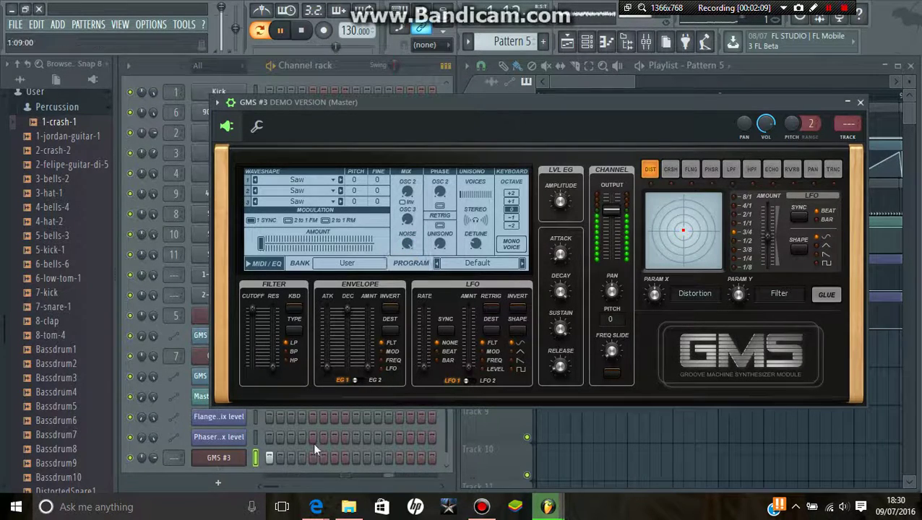
key(space)
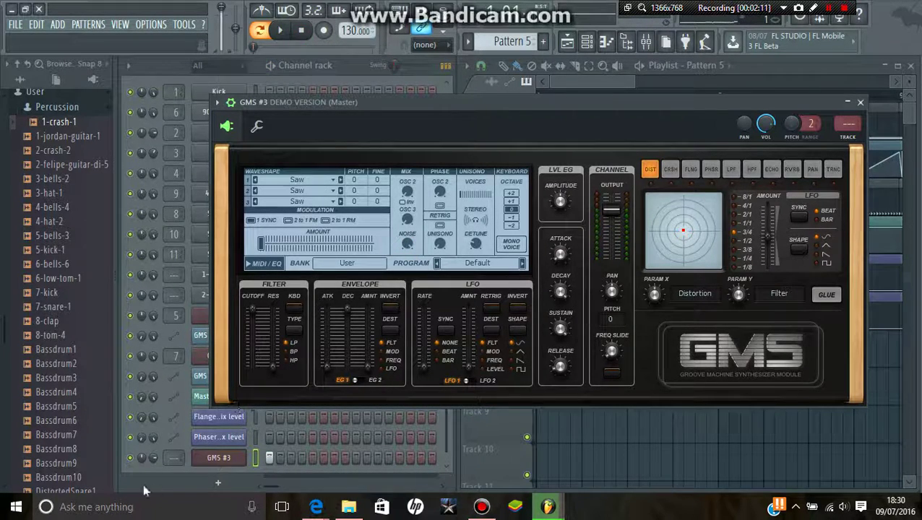
Step: Play the song and lower the GMS filter cutoff to about 1%
click(154, 458)
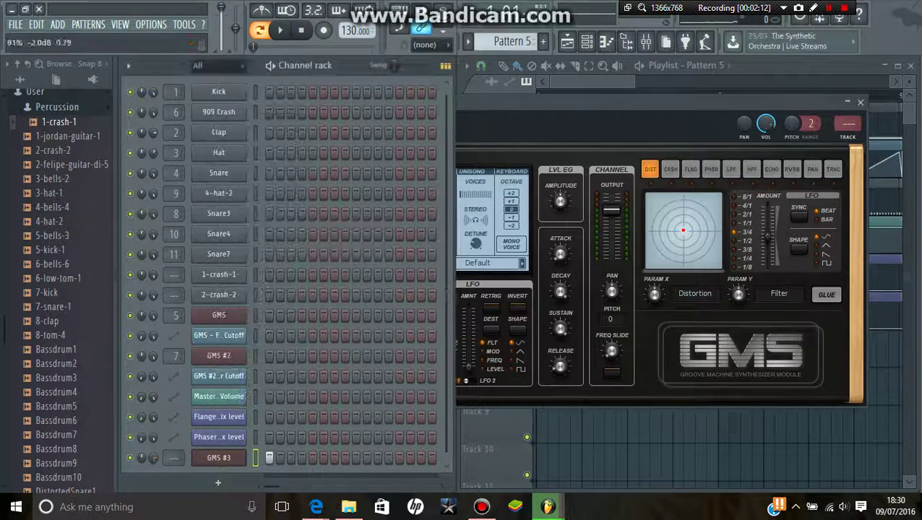
click(475, 135)
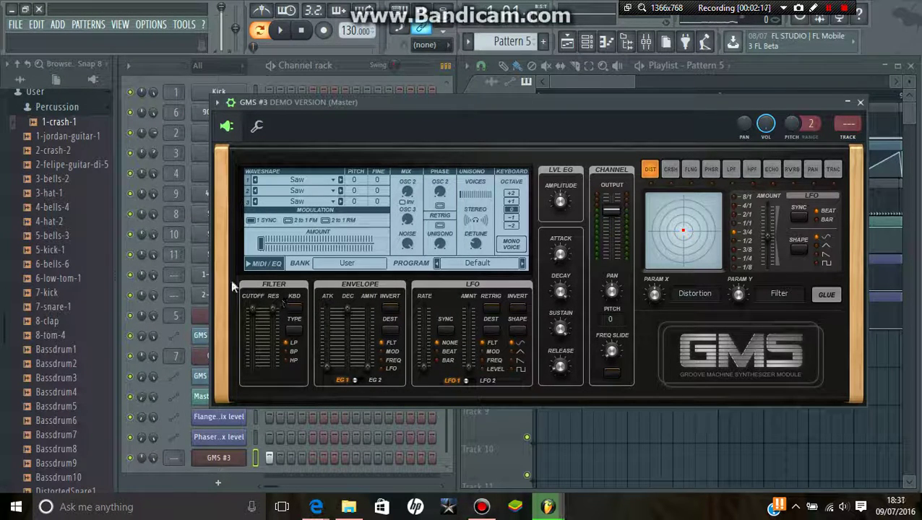
click(282, 36)
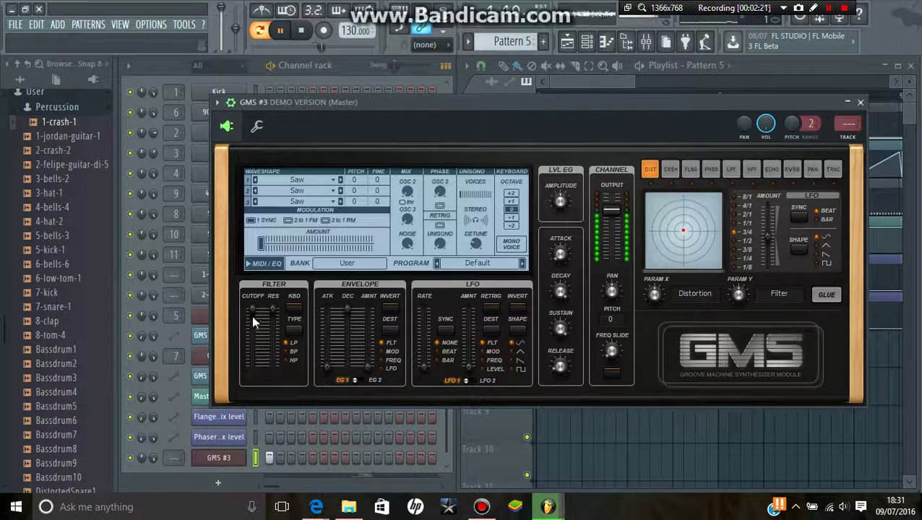
mouse_move(253, 322)
mouse_down()
mouse_move(253, 342)
mouse_move(252, 316)
mouse_up()
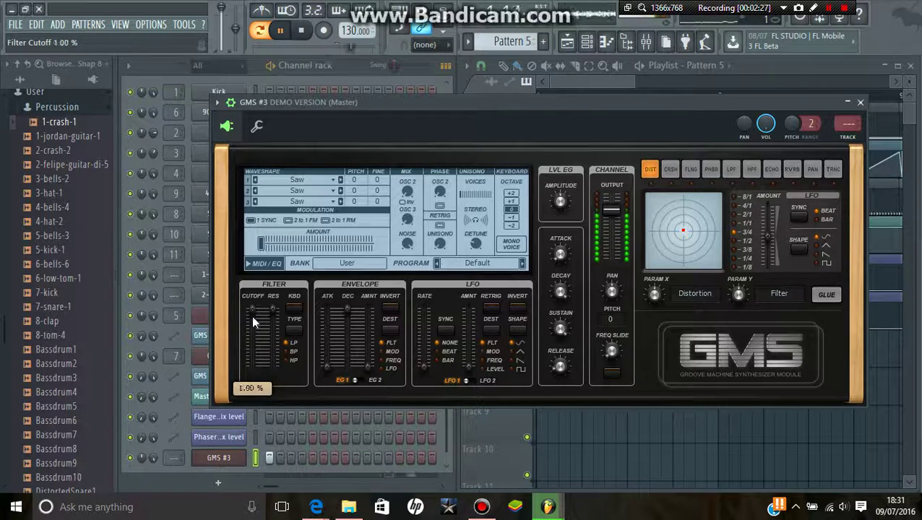
drag(298, 132, 364, 130)
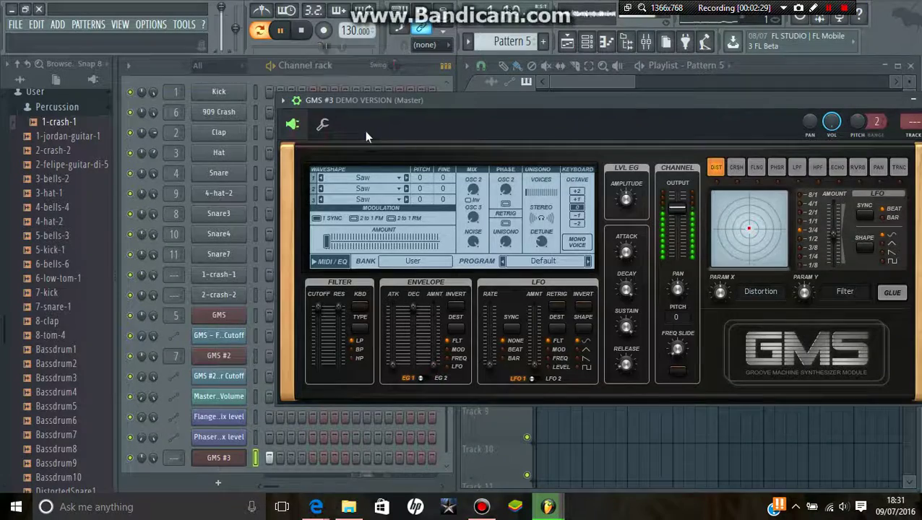
Step: Route GMS #3 to its own mixer track at 125% with Fruity Parametric EQ 2 in slot 1
click(286, 100)
click(479, 147)
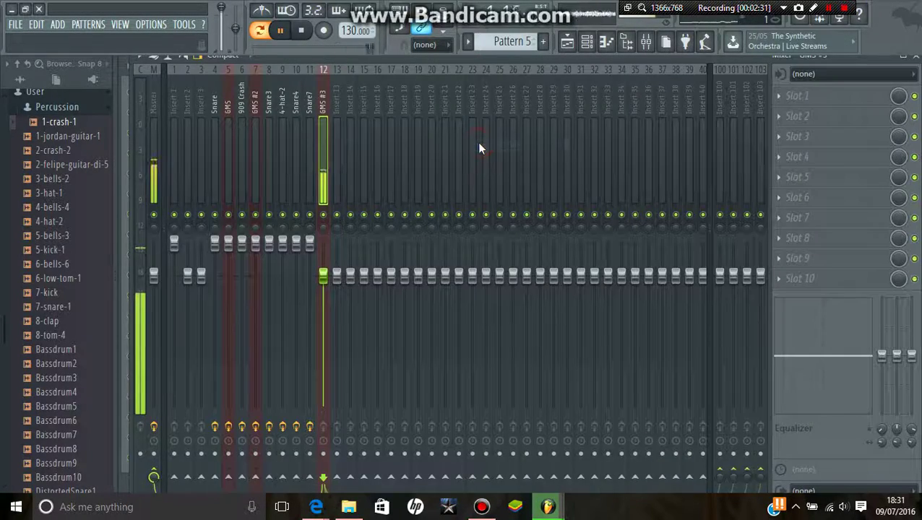
drag(323, 275, 323, 243)
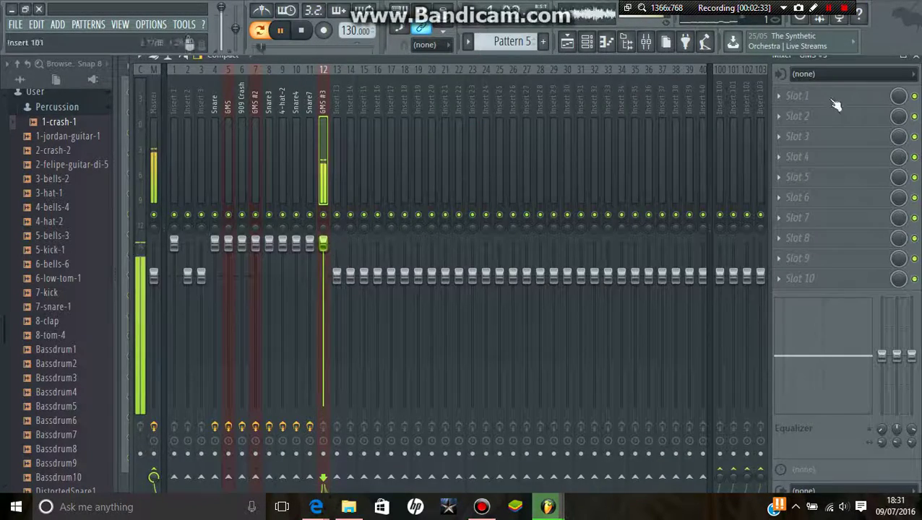
click(809, 96)
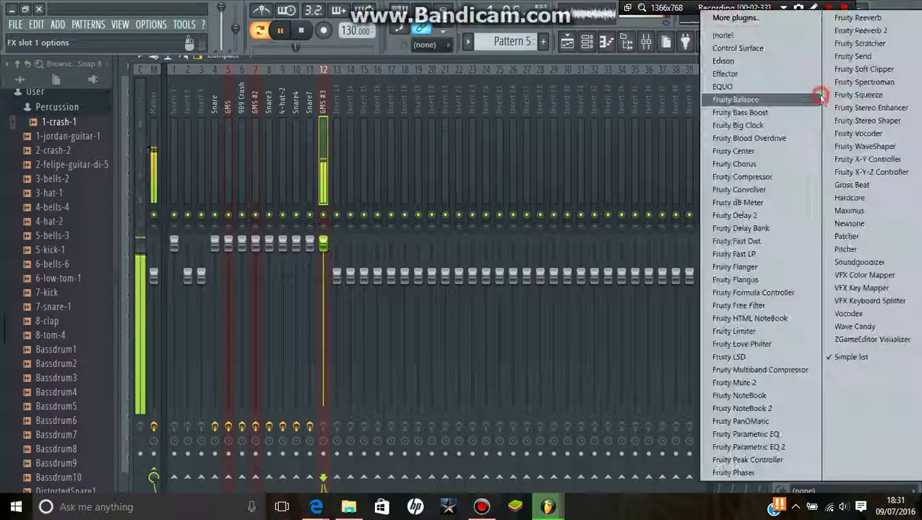
click(762, 447)
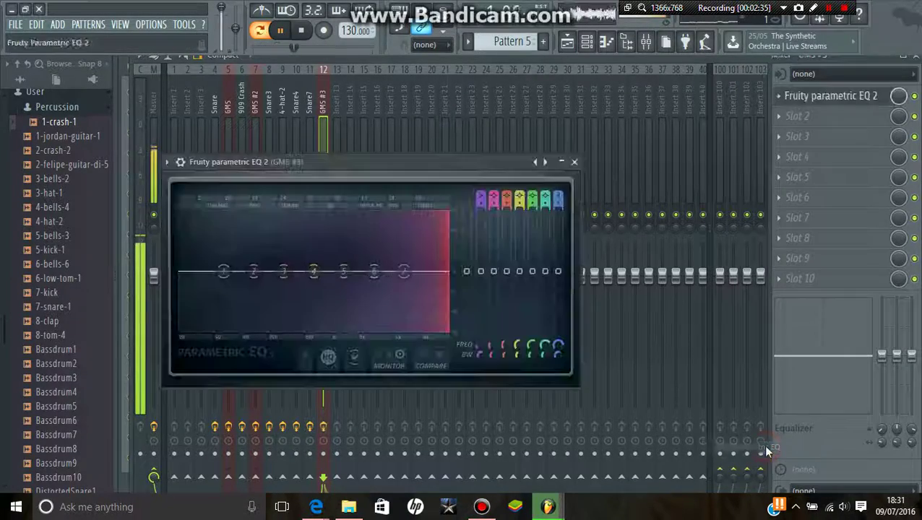
Step: Close the mixer and arrange the EQ and GMS #3 windows side by side
click(911, 56)
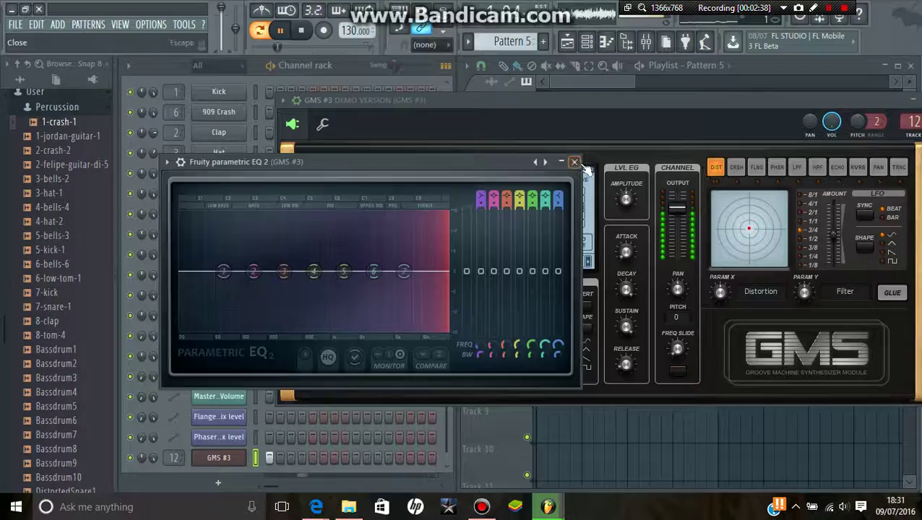
drag(518, 167, 779, 233)
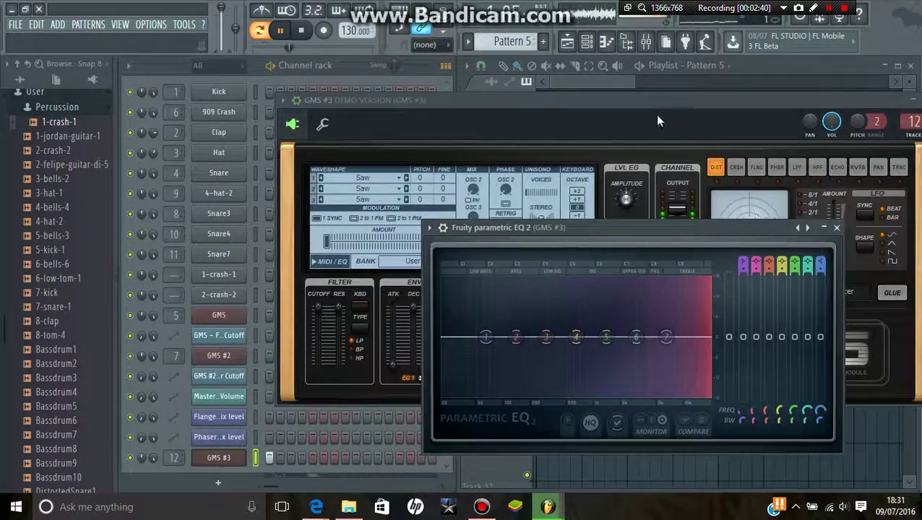
drag(655, 115, 533, 141)
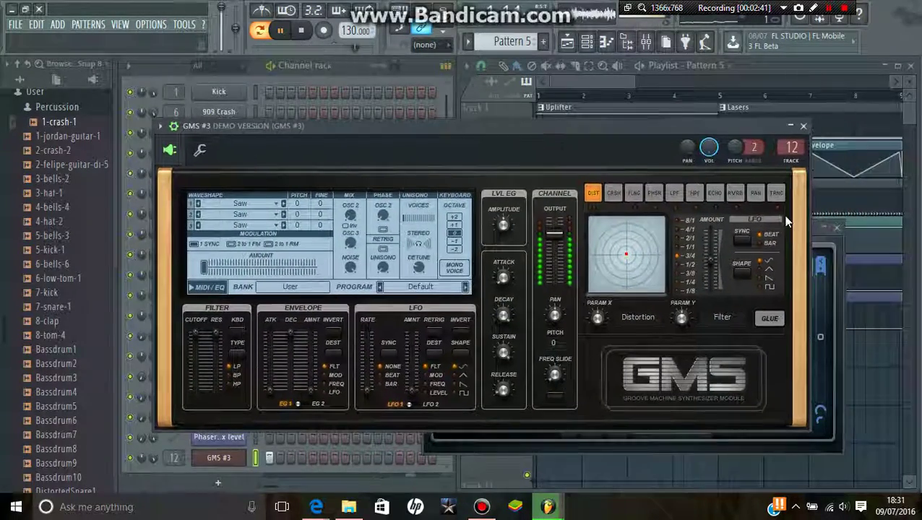
click(830, 240)
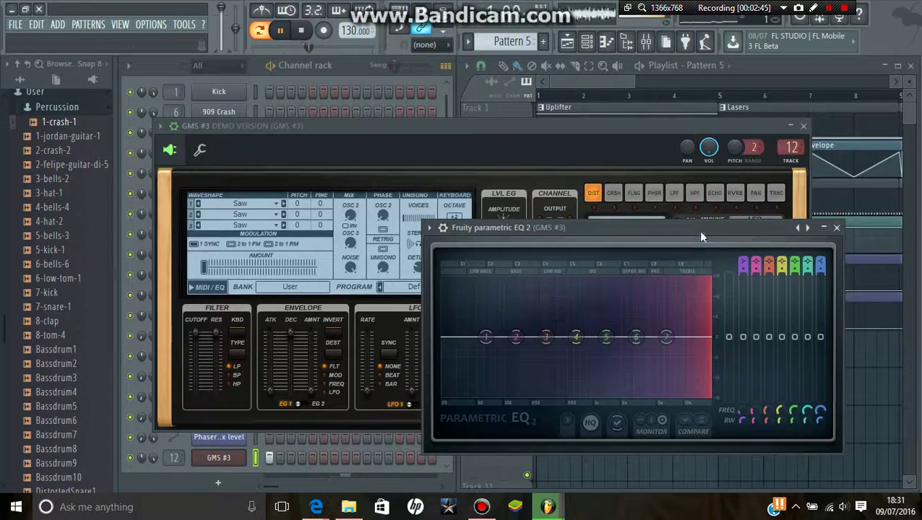
Step: Rearrange the GMS #3 and EQ windows and drop the filter cutoff near zero, about 0.74%
drag(698, 230, 711, 178)
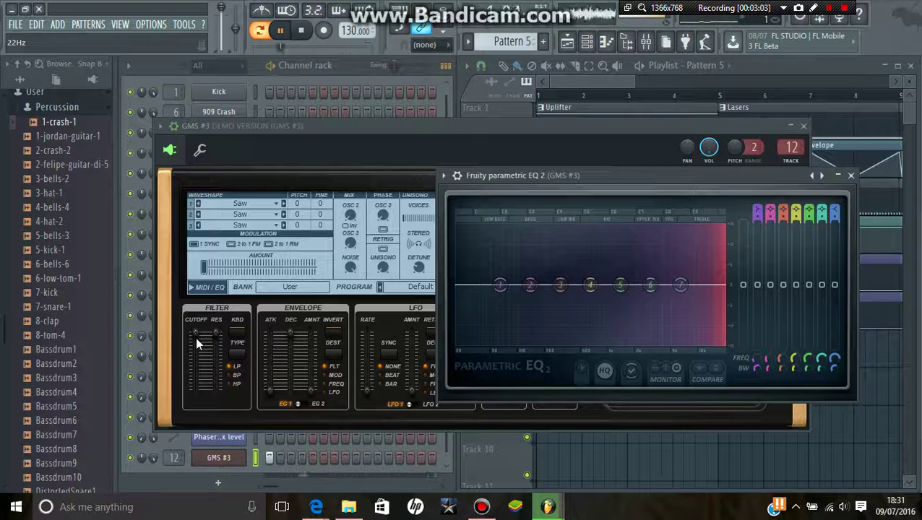
drag(195, 337, 195, 351)
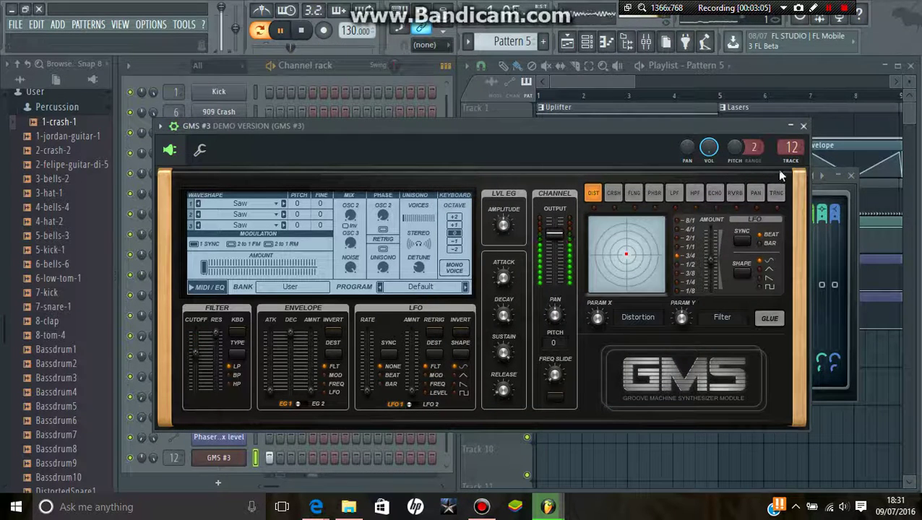
drag(600, 135, 517, 86)
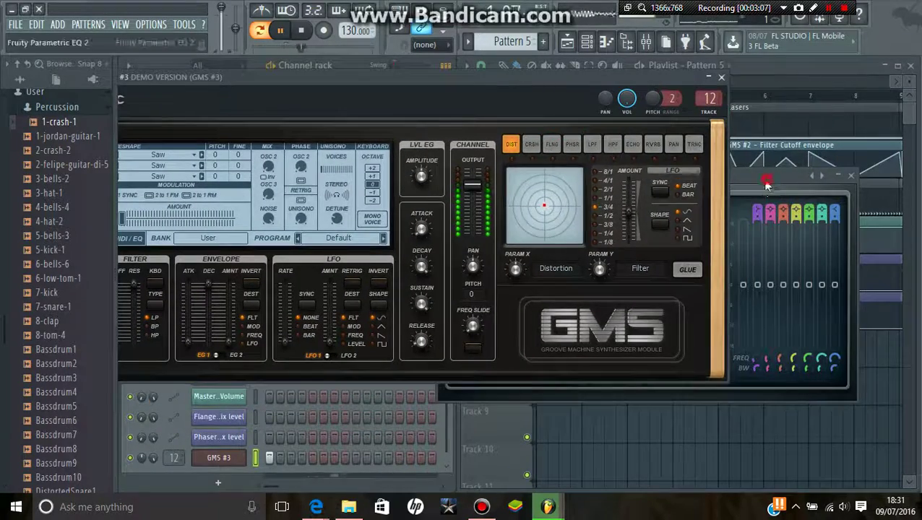
drag(737, 238, 648, 313)
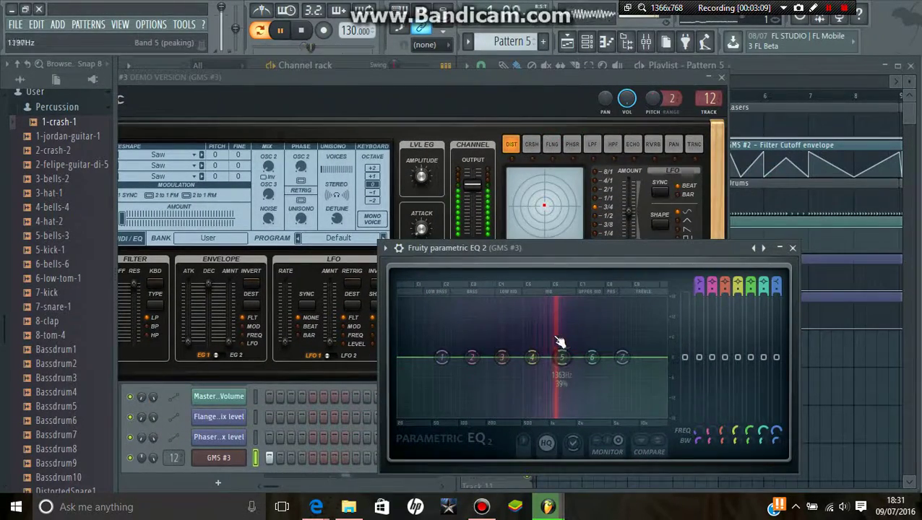
click(217, 188)
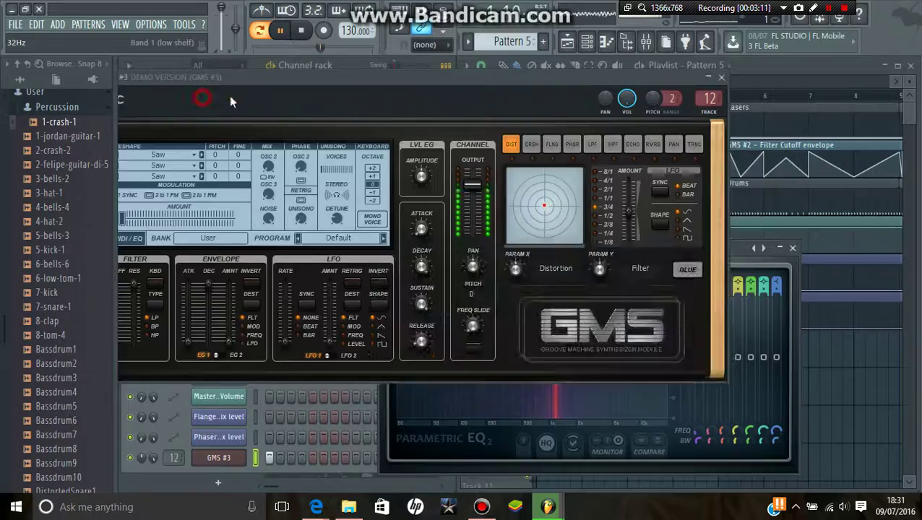
drag(229, 95, 232, 72)
click(789, 273)
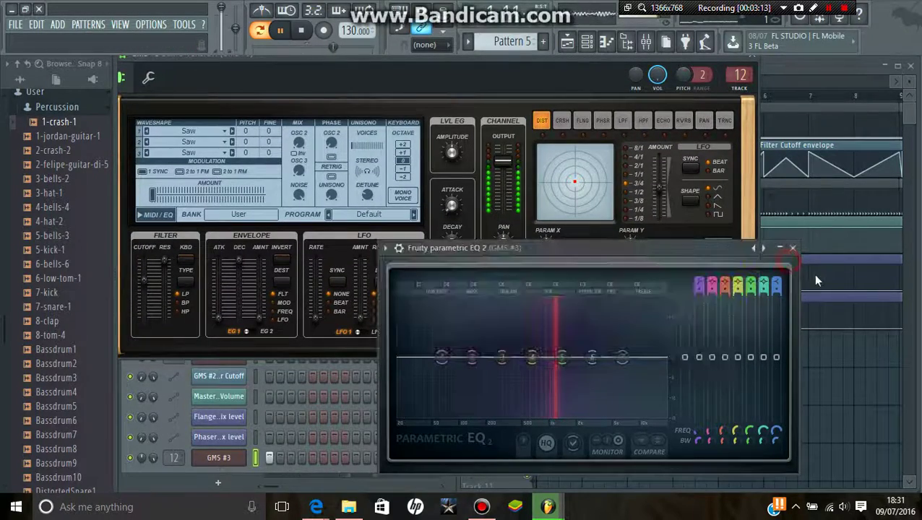
drag(612, 252, 742, 291)
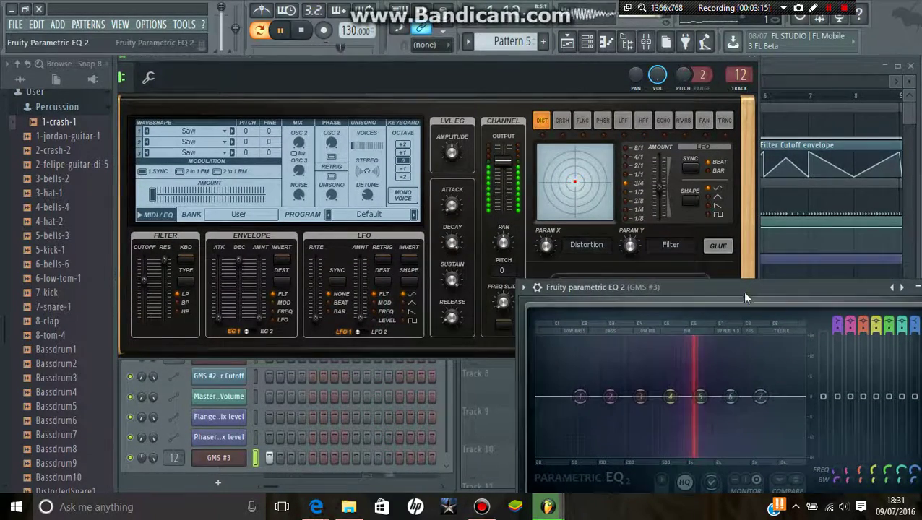
drag(151, 290, 151, 315)
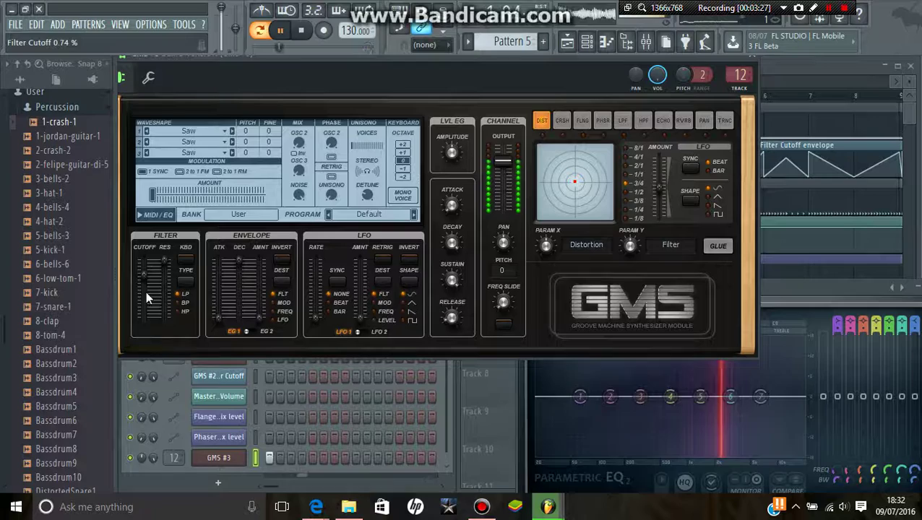
Step: Save the project, dismissing the demo warning, and open the filter cutoff's context menu
key(ctrl+s)
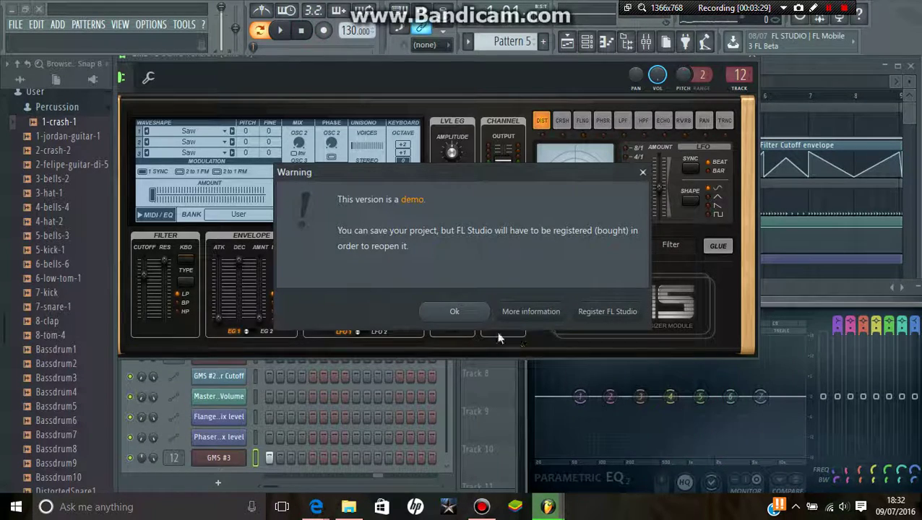
click(455, 309)
drag(854, 302, 819, 300)
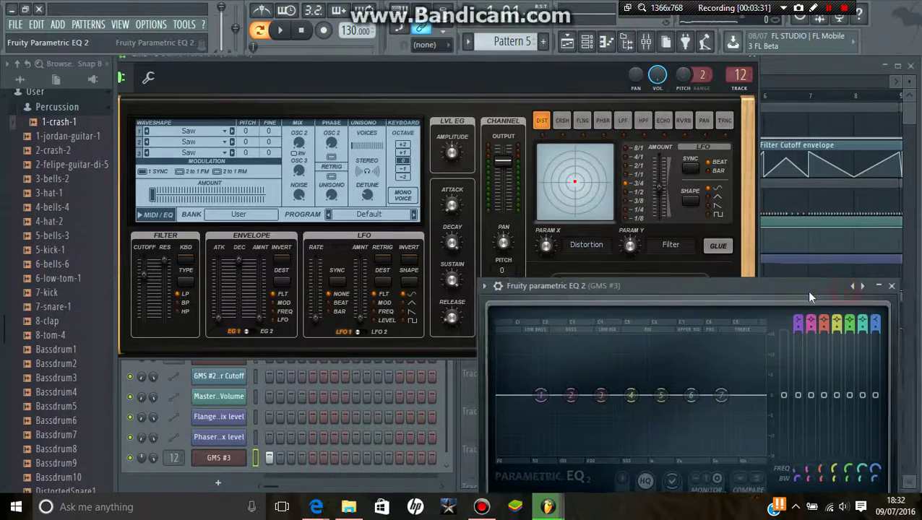
right_click(149, 288)
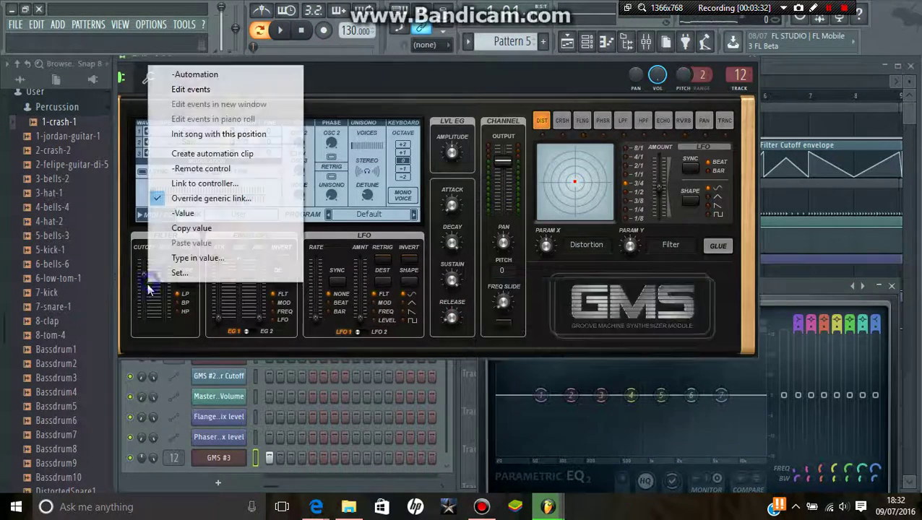
Step: Create a GMS #3 Filter Cutoff automation clip, close the synth and EQ windows, delete its track 7 clip
click(254, 153)
click(757, 63)
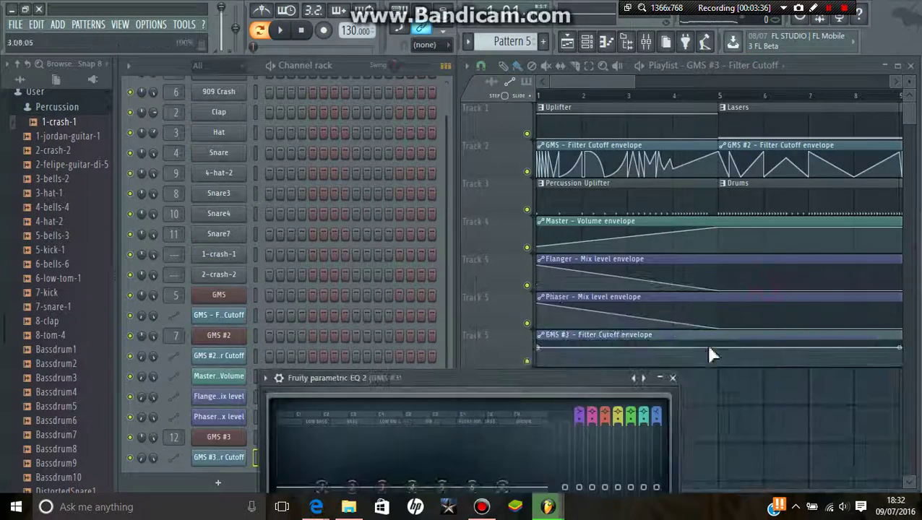
click(663, 406)
right_click(674, 347)
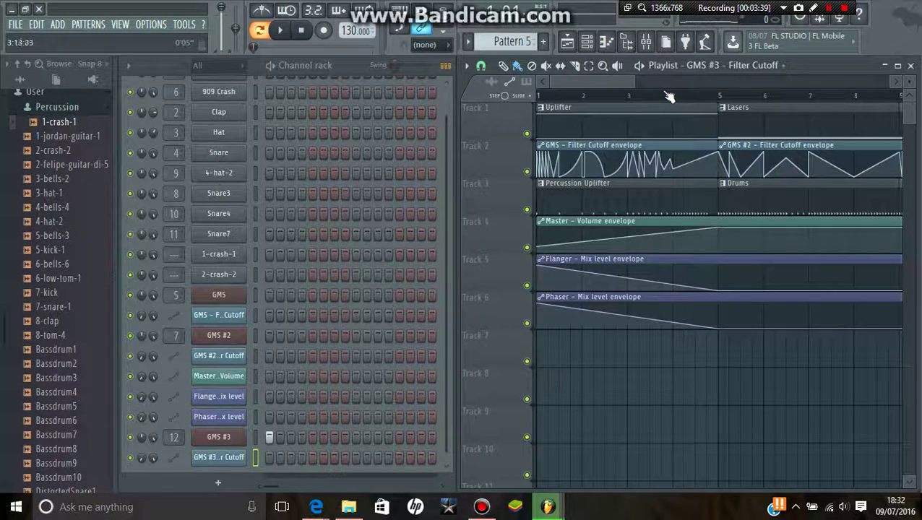
Step: Select the Percussion Uplifter pattern and briefly show then hide the Mixer
click(572, 202)
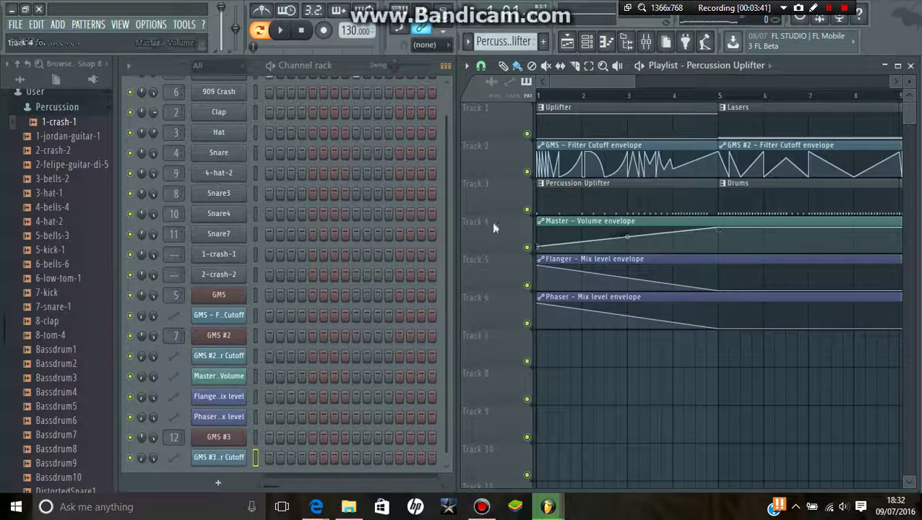
drag(447, 219, 460, 138)
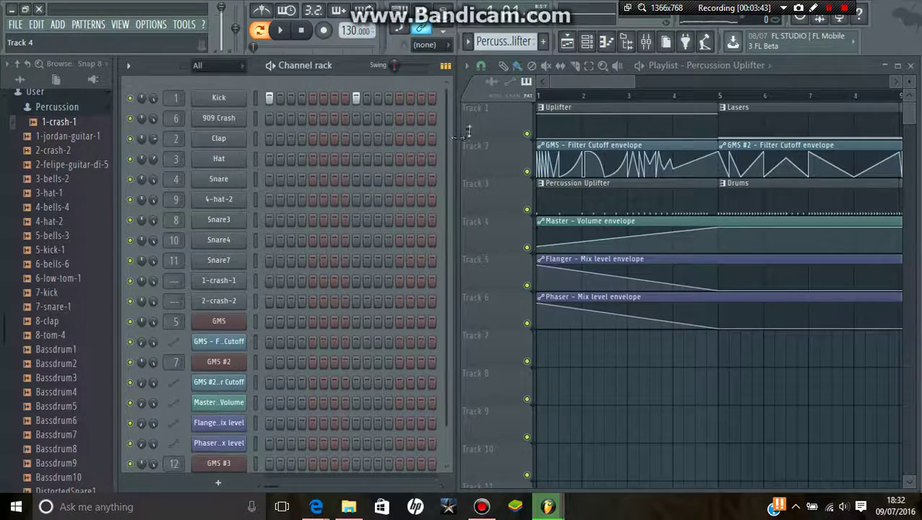
click(118, 26)
click(128, 89)
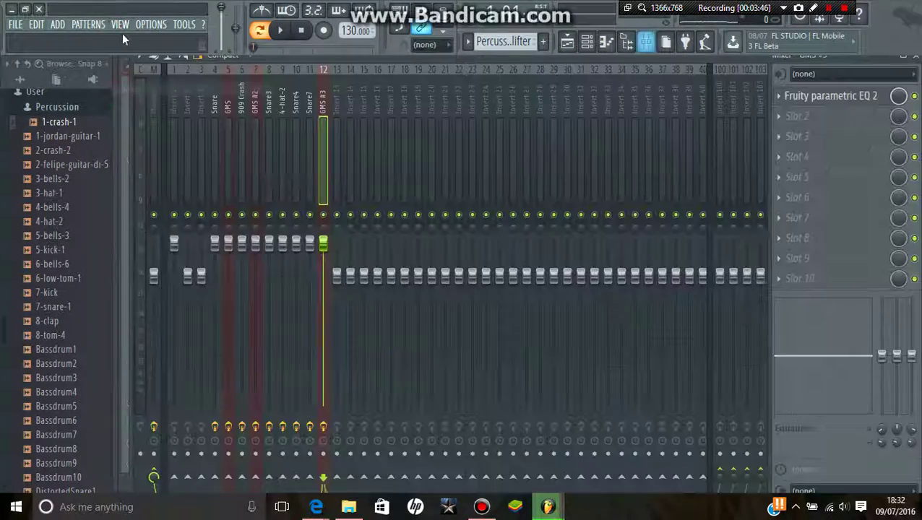
click(120, 29)
click(130, 89)
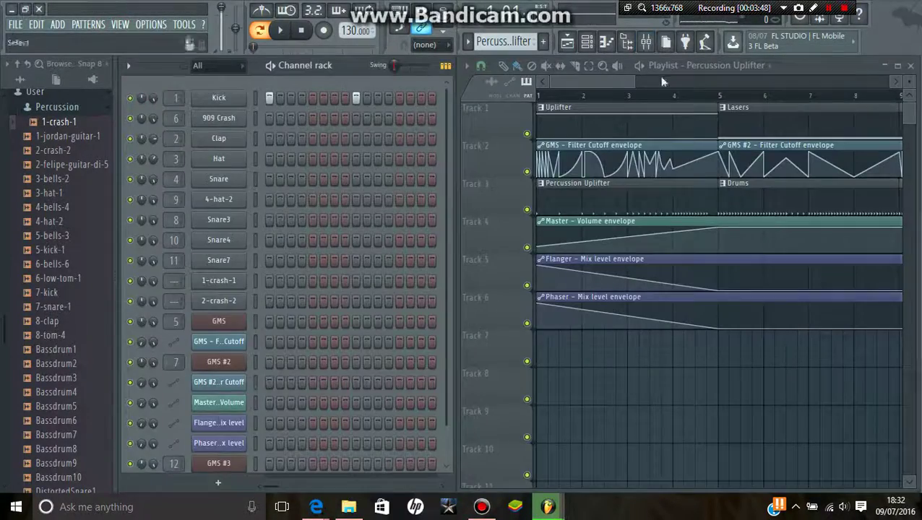
Step: Switch to the Uplifter pattern, select the Master Volume clip, stop playback, and go to bar 5
click(619, 119)
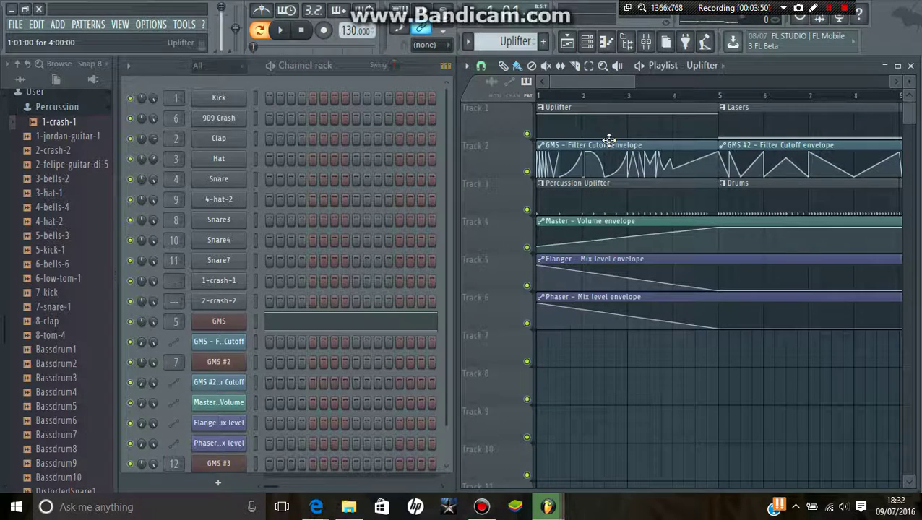
mouse_move(609, 139)
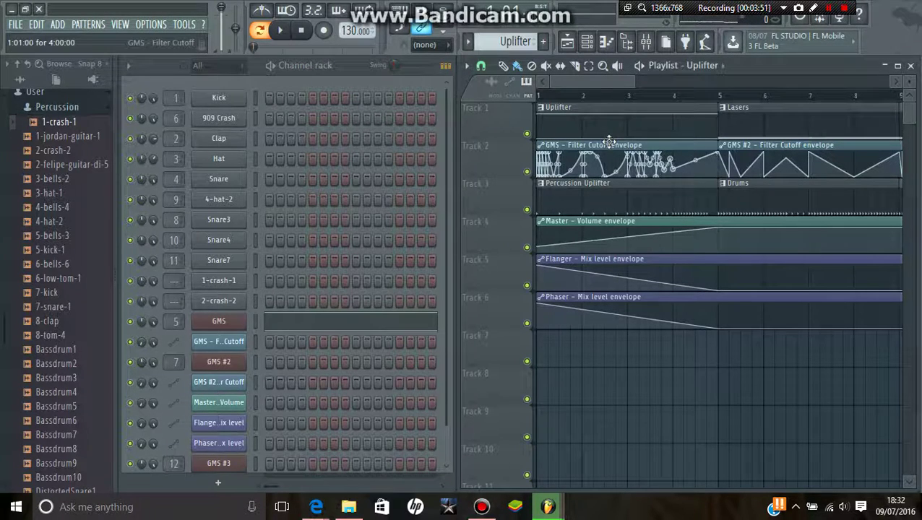
click(595, 224)
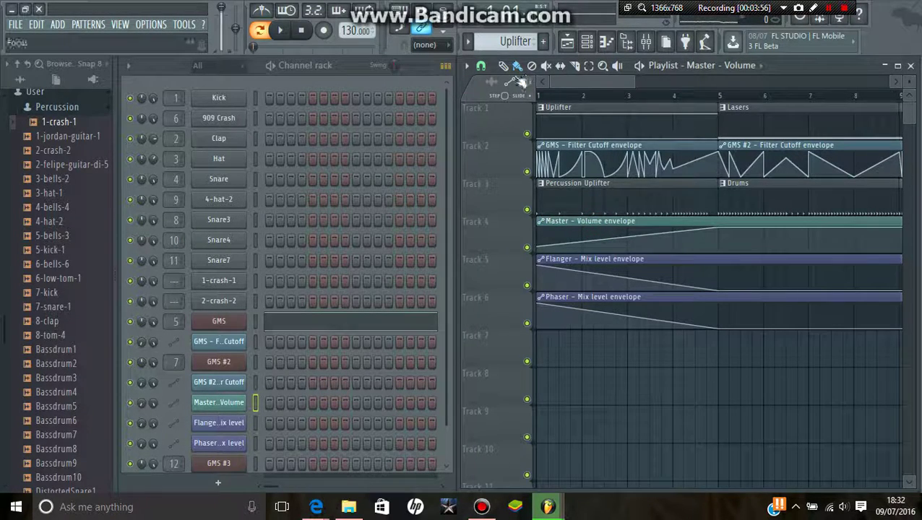
key(space)
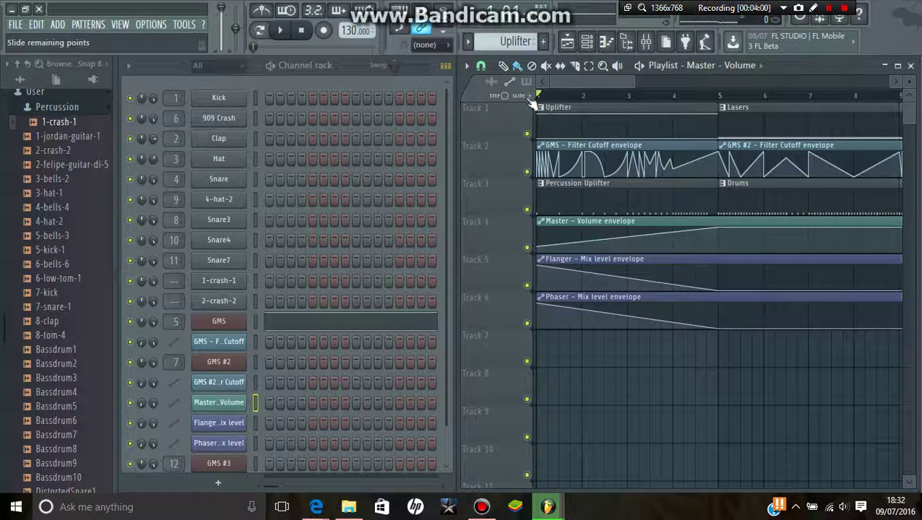
click(721, 99)
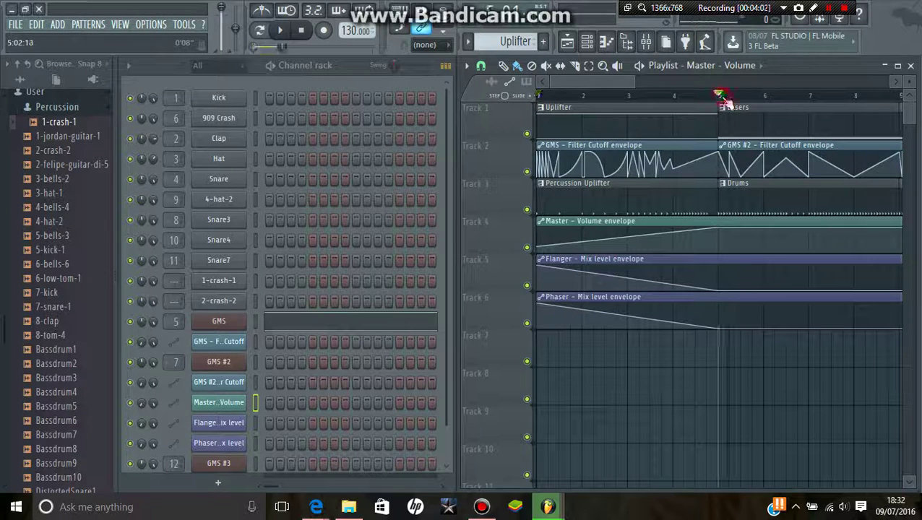
Step: Show the mixer, start playback, and inspect the Master and GMS #2 inserts' effects
click(121, 25)
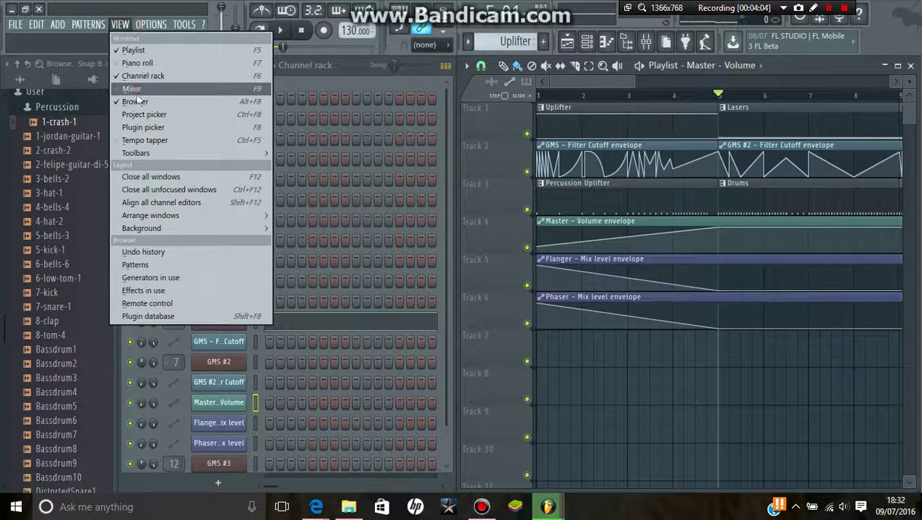
click(144, 99)
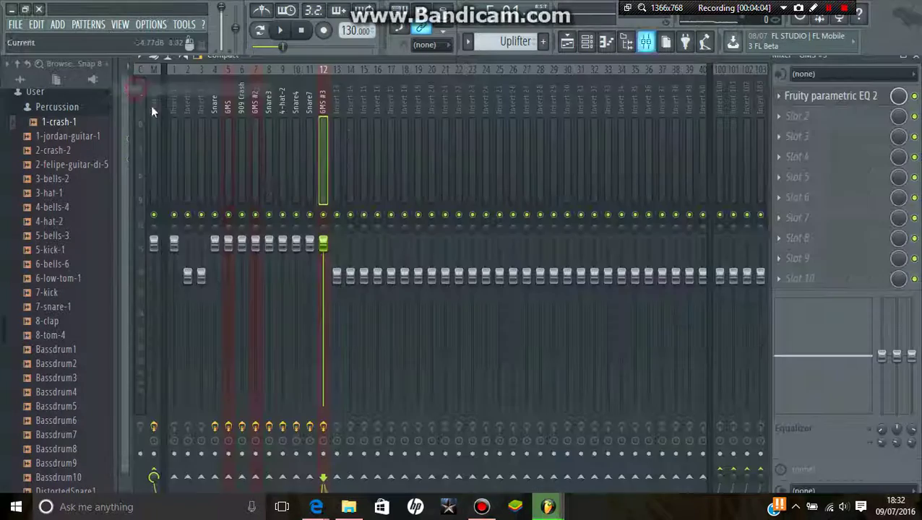
click(255, 168)
click(278, 31)
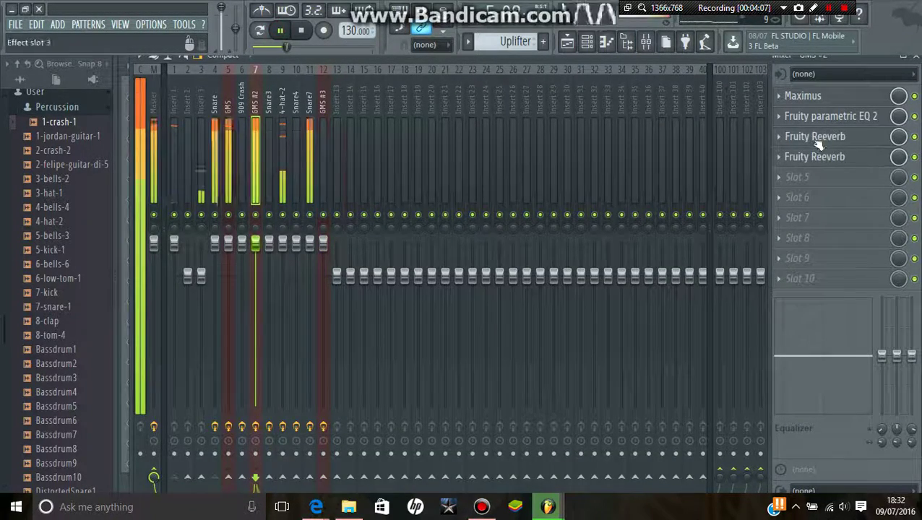
click(155, 212)
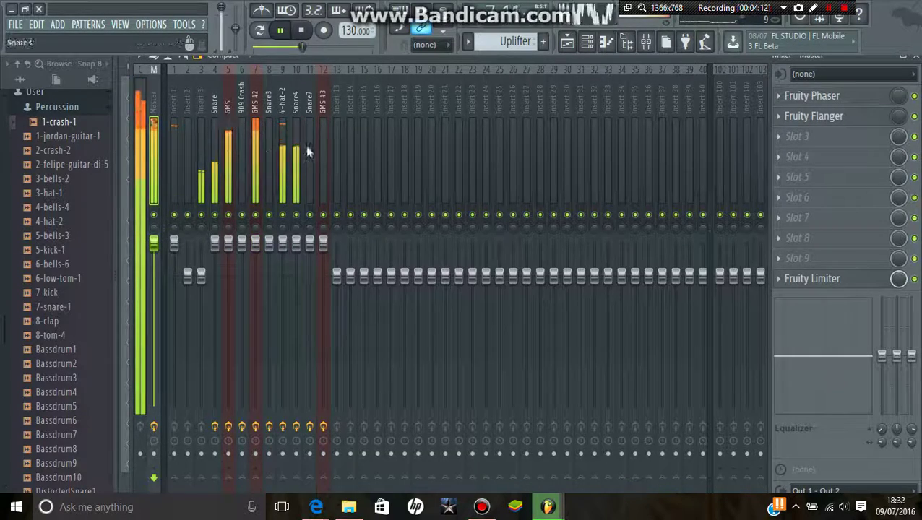
click(257, 150)
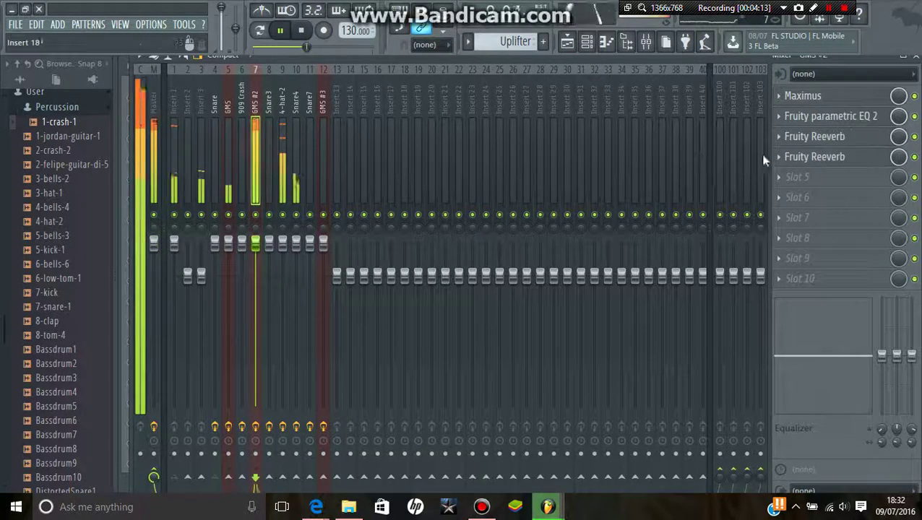
Step: Open Maximus and Parametric EQ 2 on GMS #2, then hide the mixer and play from the start
click(835, 96)
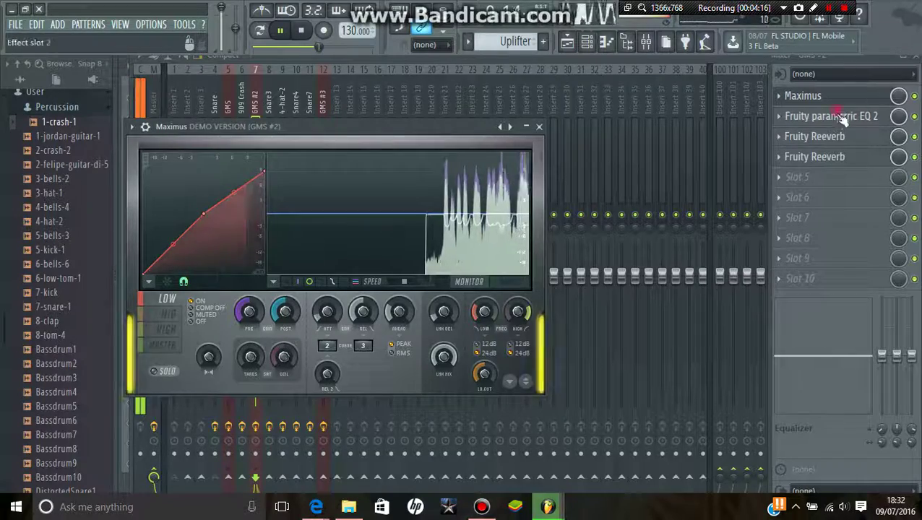
click(789, 116)
click(576, 184)
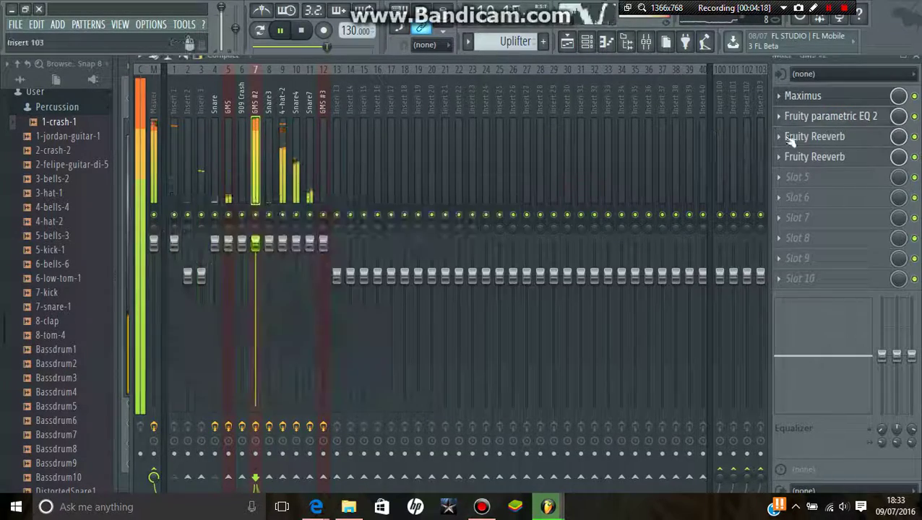
click(235, 126)
click(255, 127)
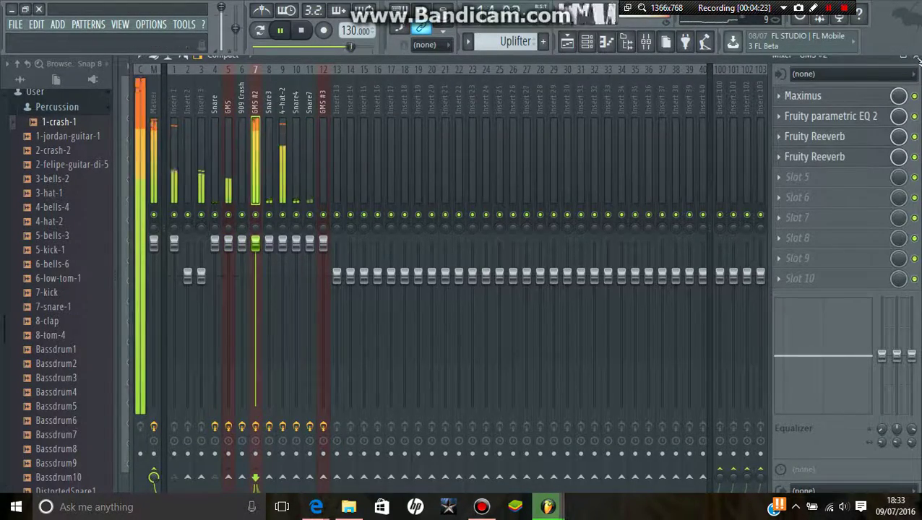
key(F9)
key(l)
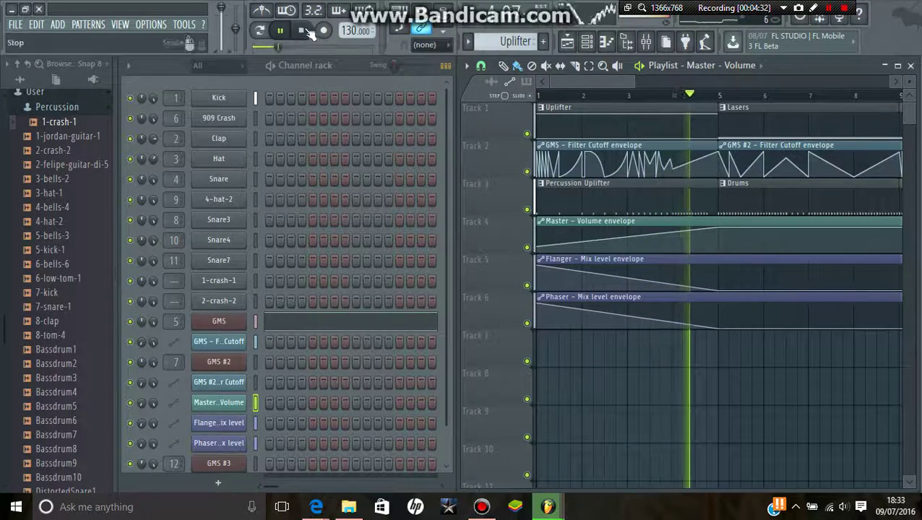
Step: Show the Master track's Phaser, Flanger and Limiter while the song plays, then hide the mixer and stop
key(space)
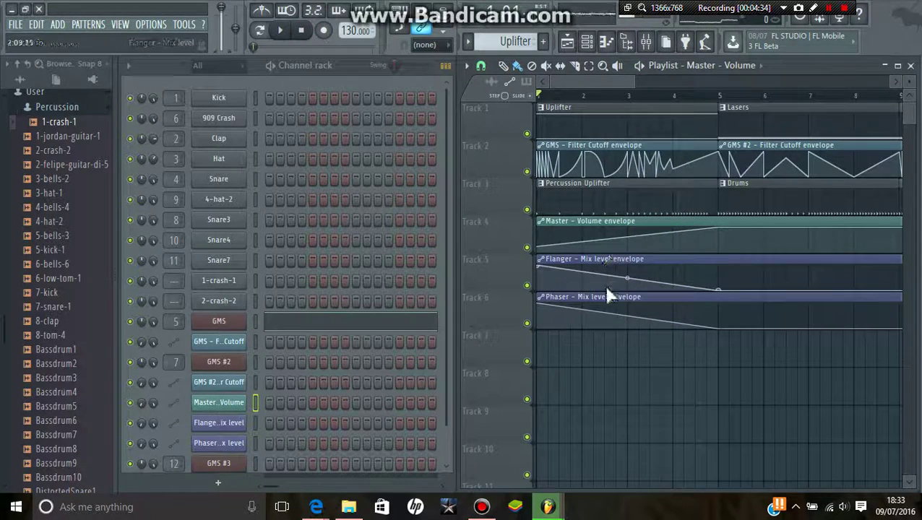
click(119, 24)
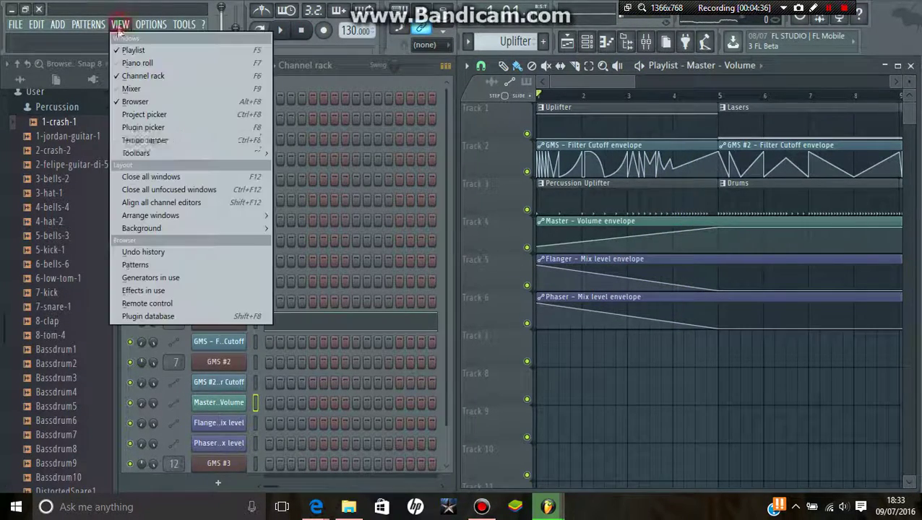
click(141, 89)
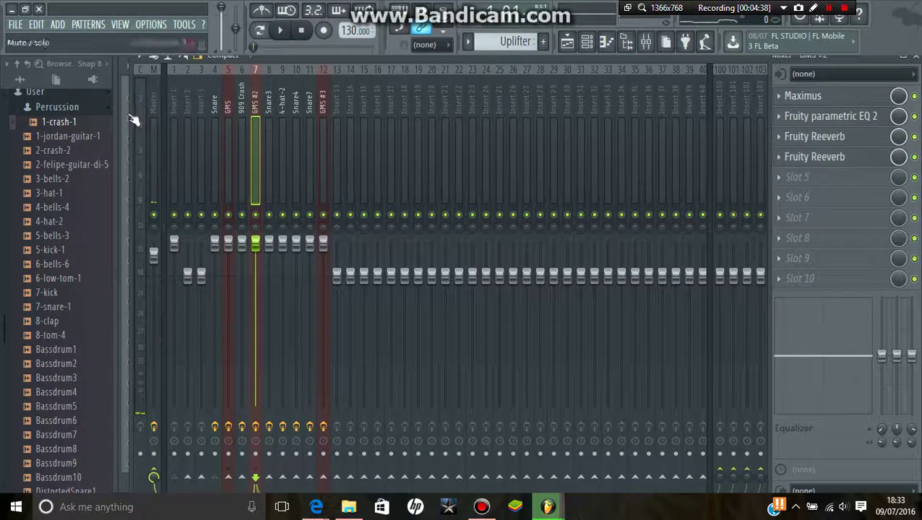
click(156, 124)
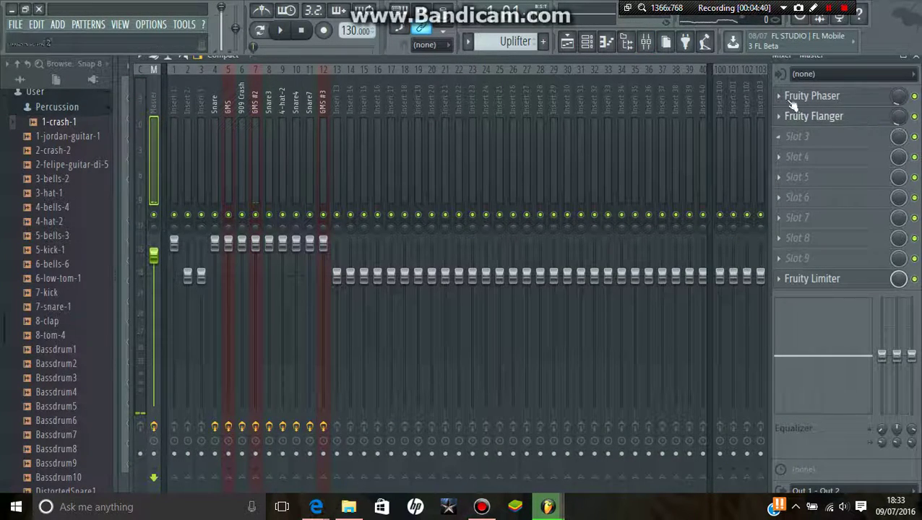
click(281, 31)
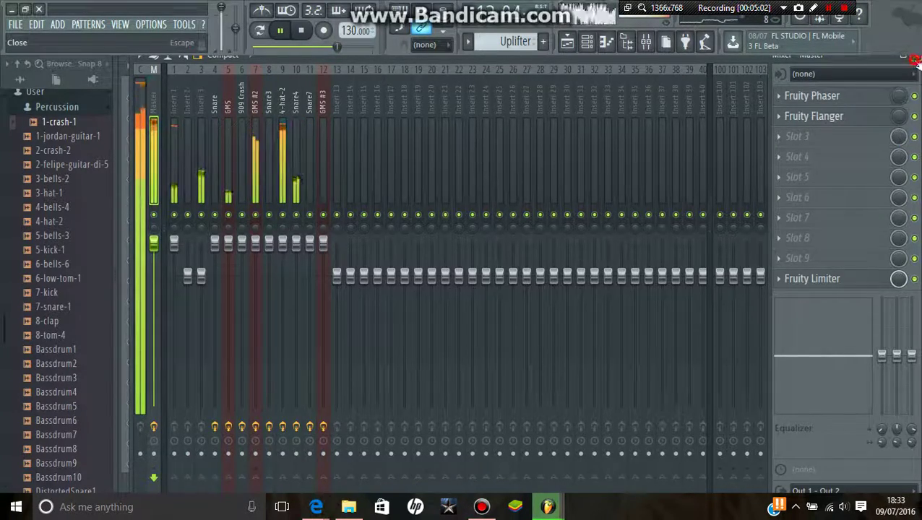
key(F9)
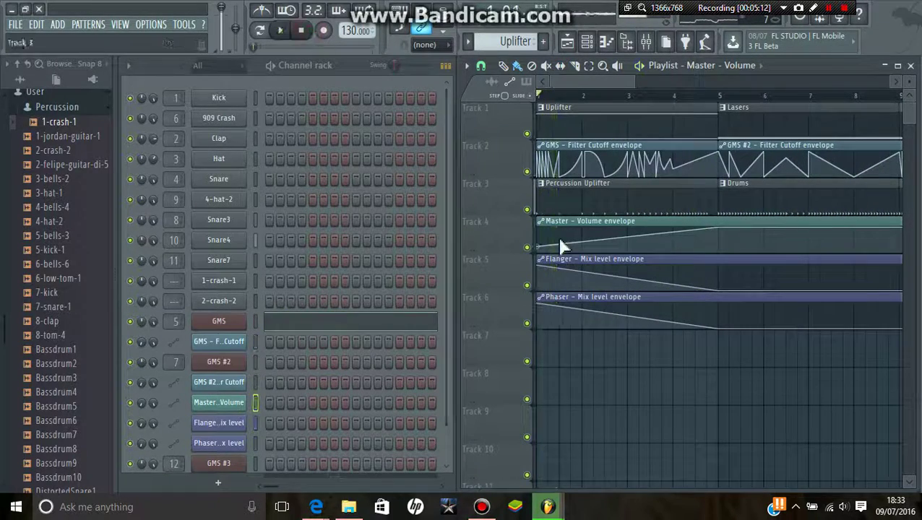
key(space)
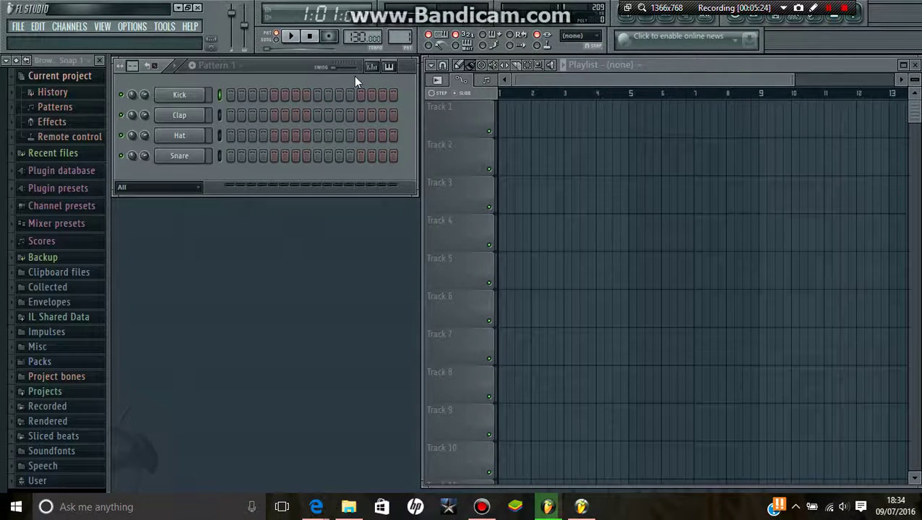
Step: Add a 3x Osc channel under Snare, turn on its first step, and audition the pattern briefly
click(65, 27)
mouse_move(87, 40)
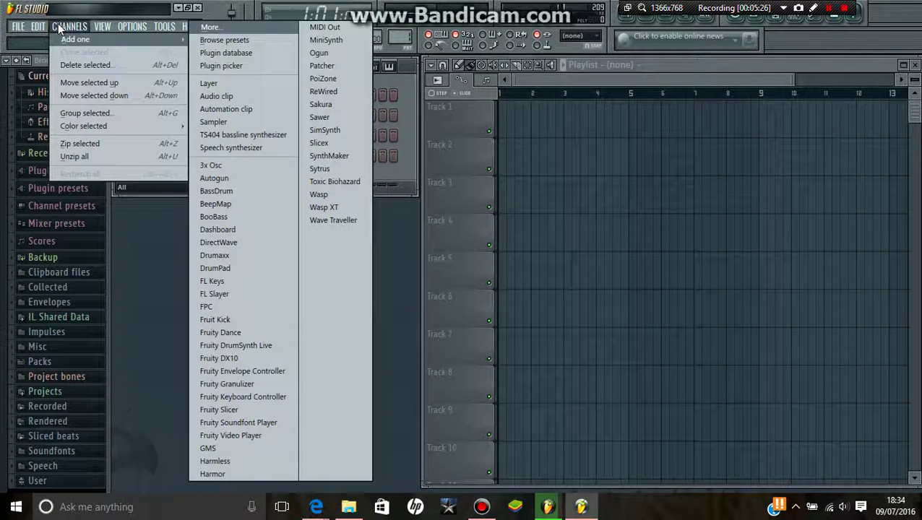
click(235, 165)
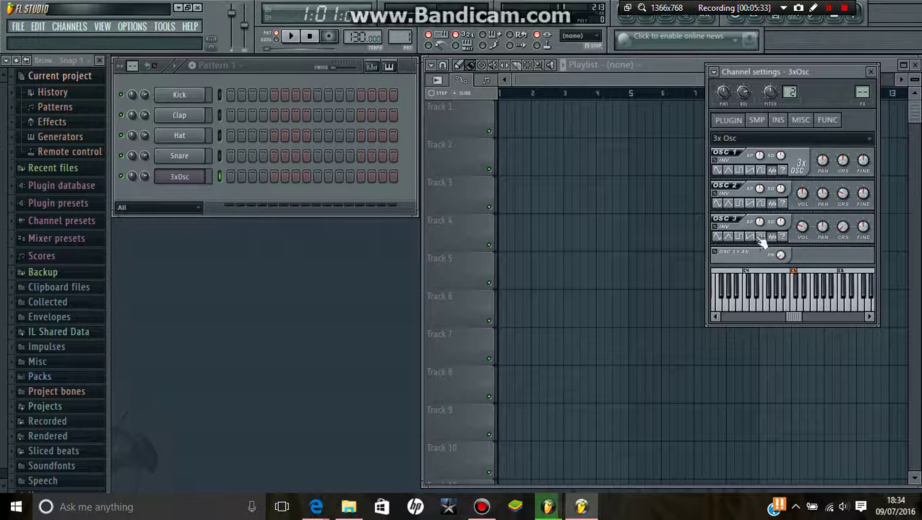
drag(746, 72, 505, 233)
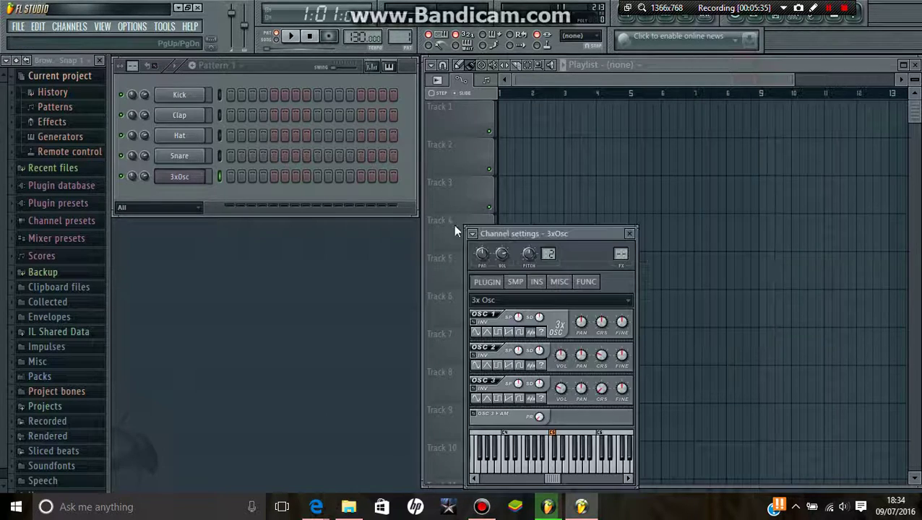
click(231, 177)
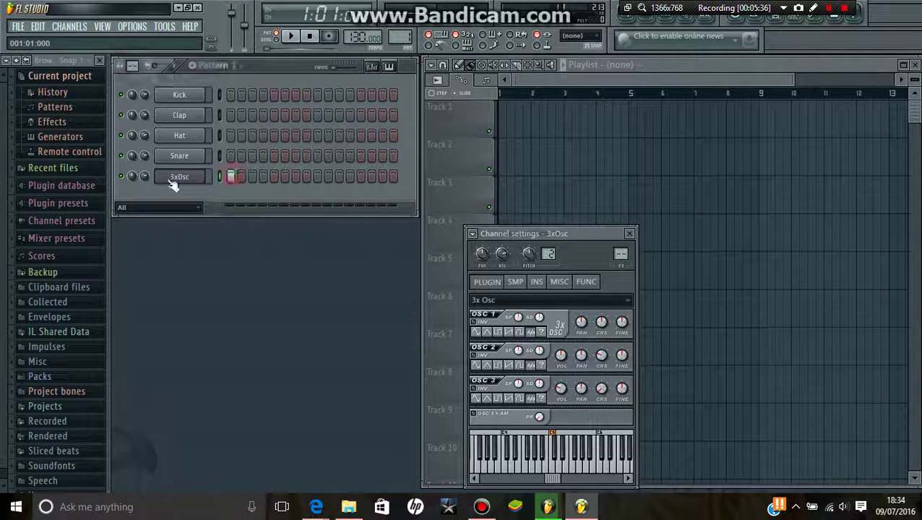
click(291, 37)
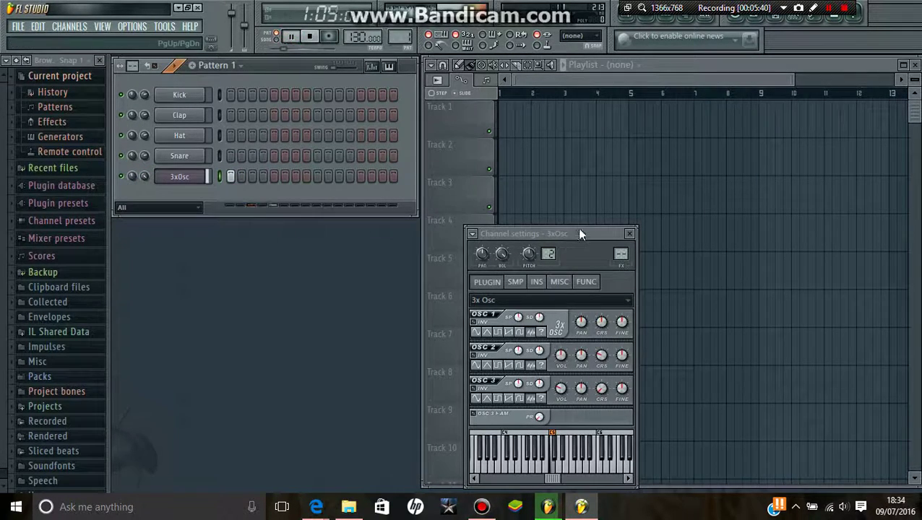
drag(578, 232, 543, 121)
click(310, 36)
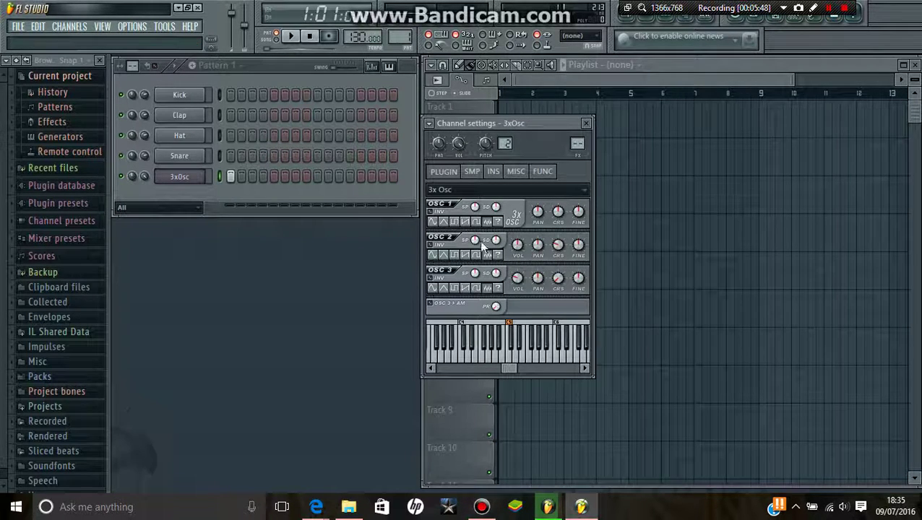
Step: Route the 3xOsc channel to a free mixer insert from its channel settings
click(585, 124)
click(181, 180)
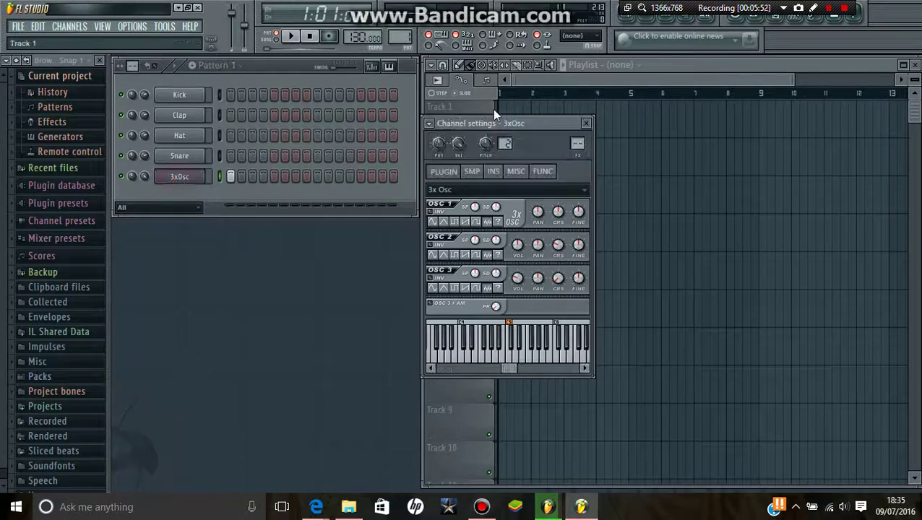
click(432, 124)
click(464, 154)
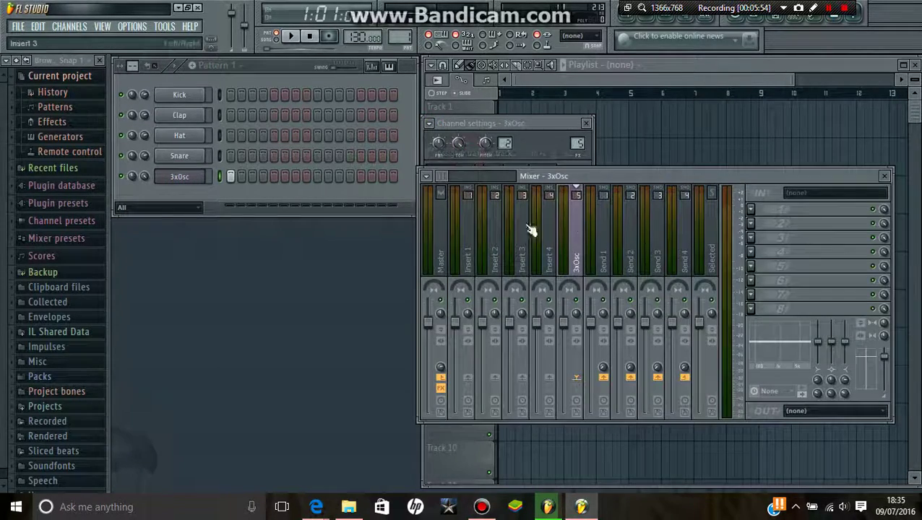
Step: Load Fruity Fast LP into the new insert's first effect slot
drag(636, 177, 543, 138)
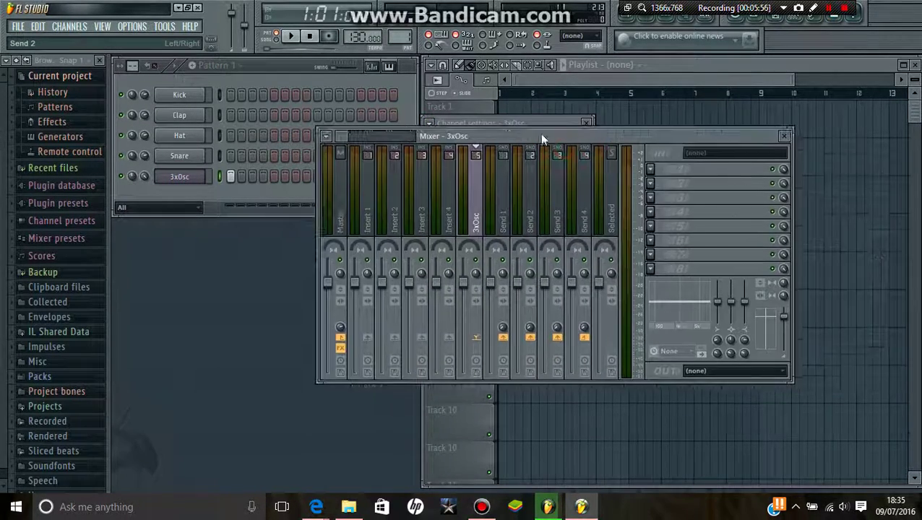
click(649, 169)
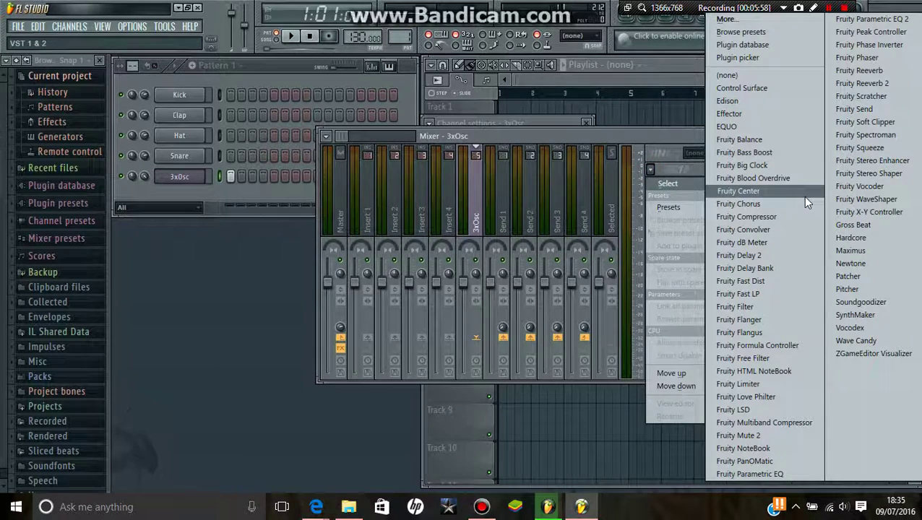
click(766, 296)
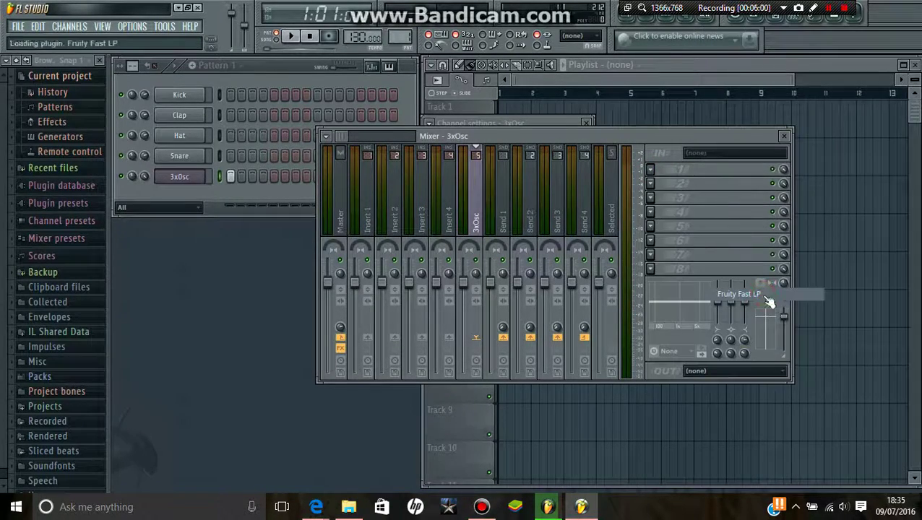
click(650, 170)
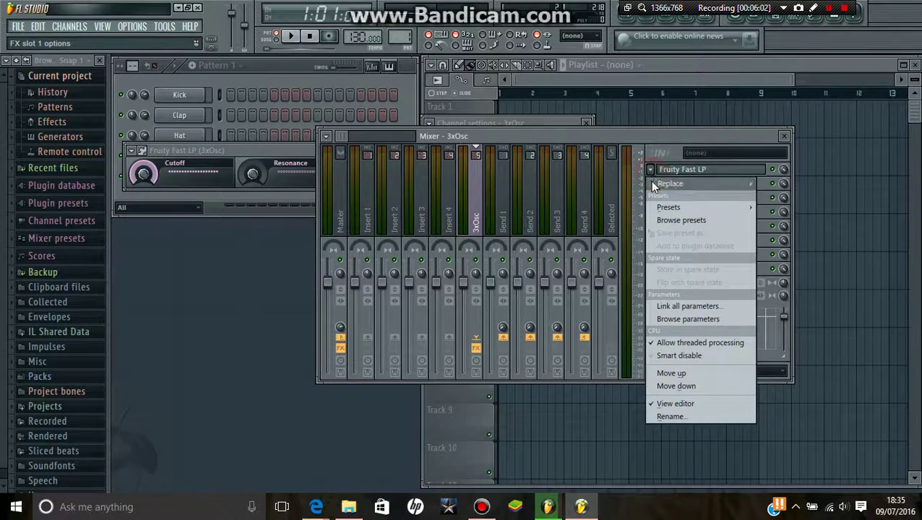
mouse_move(670, 183)
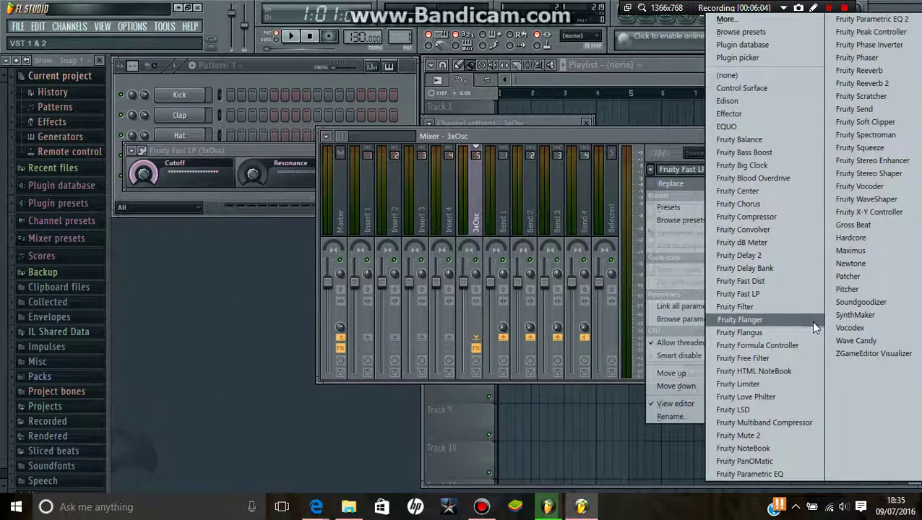
click(617, 133)
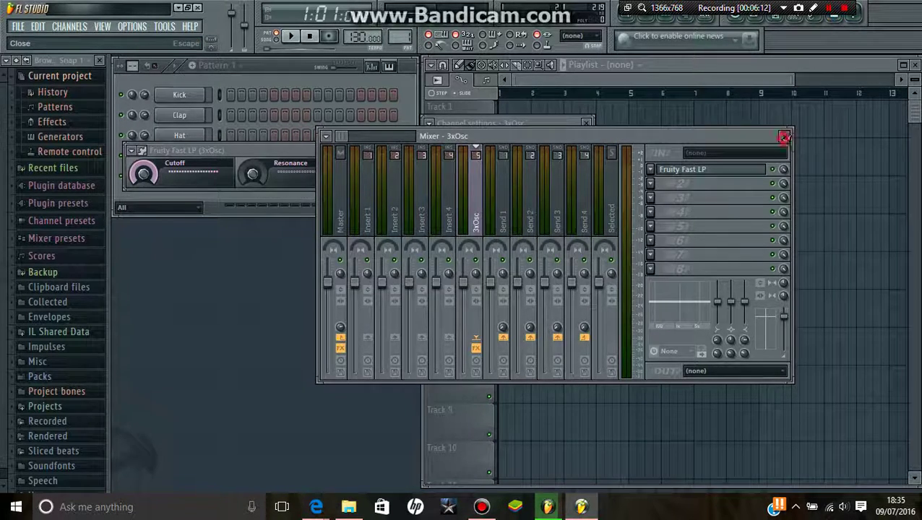
Step: Close the mixer and turn up the Fruity Fast LP resonance
click(784, 137)
drag(295, 153, 333, 192)
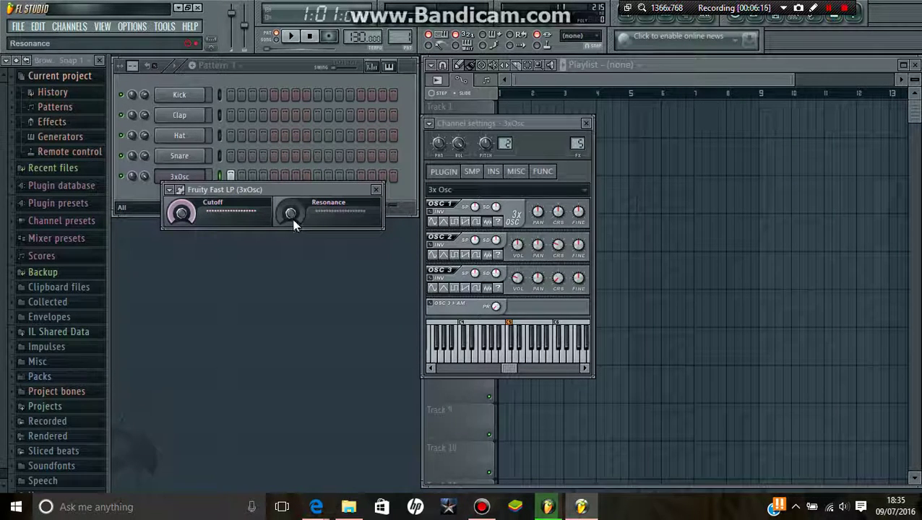
drag(288, 215, 288, 208)
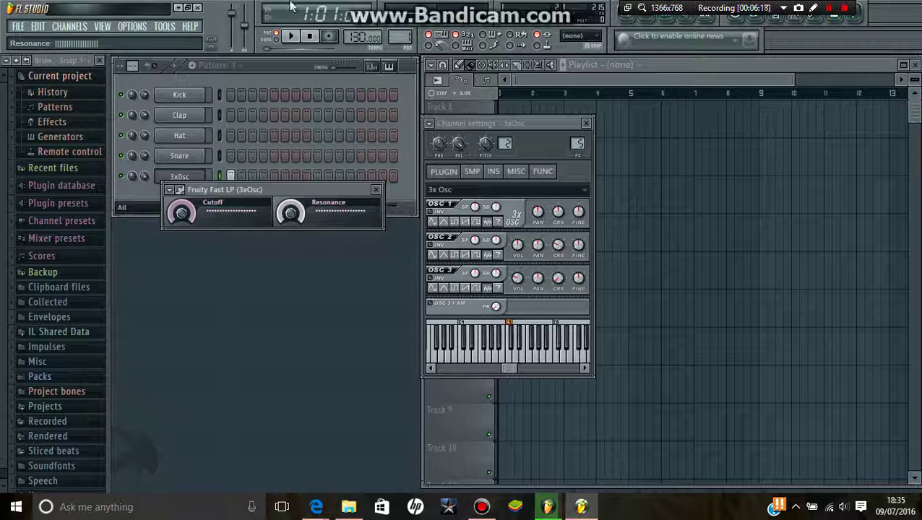
Step: Adjust the Fruity Fast LP cutoff during playback, then close the plugin and 3xOsc windows
click(290, 36)
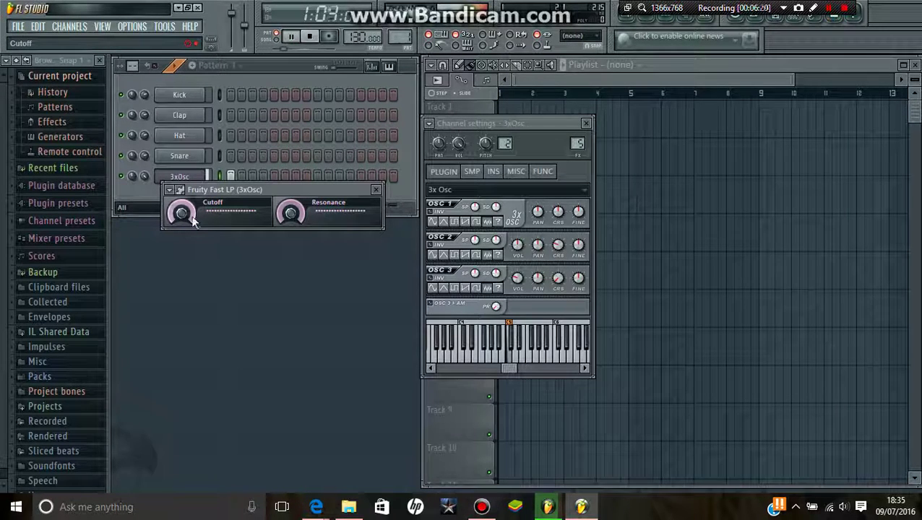
drag(182, 212, 182, 211)
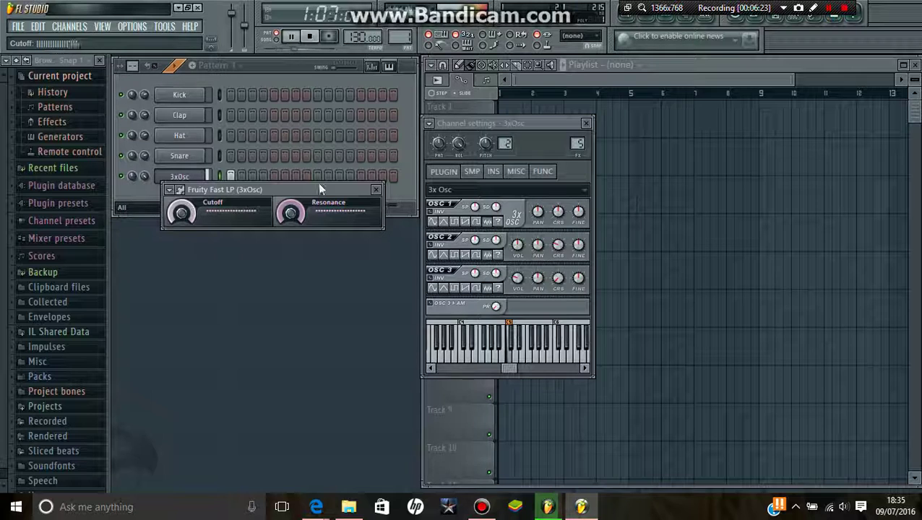
click(376, 190)
click(585, 123)
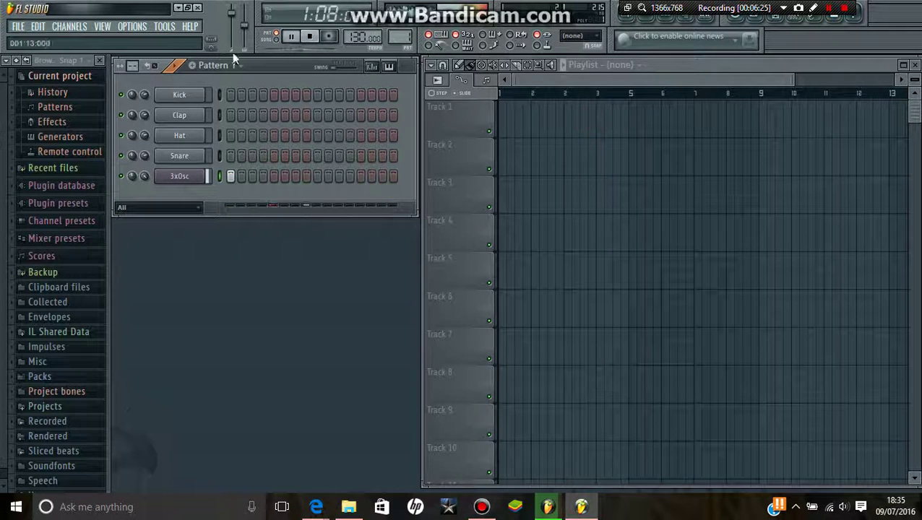
Step: Stop Pattern 1 playback with the spacebar
key(space)
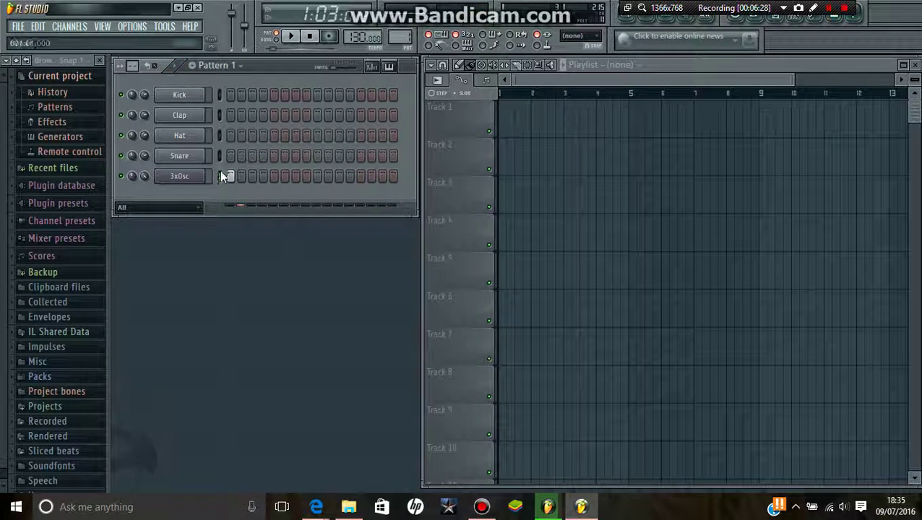